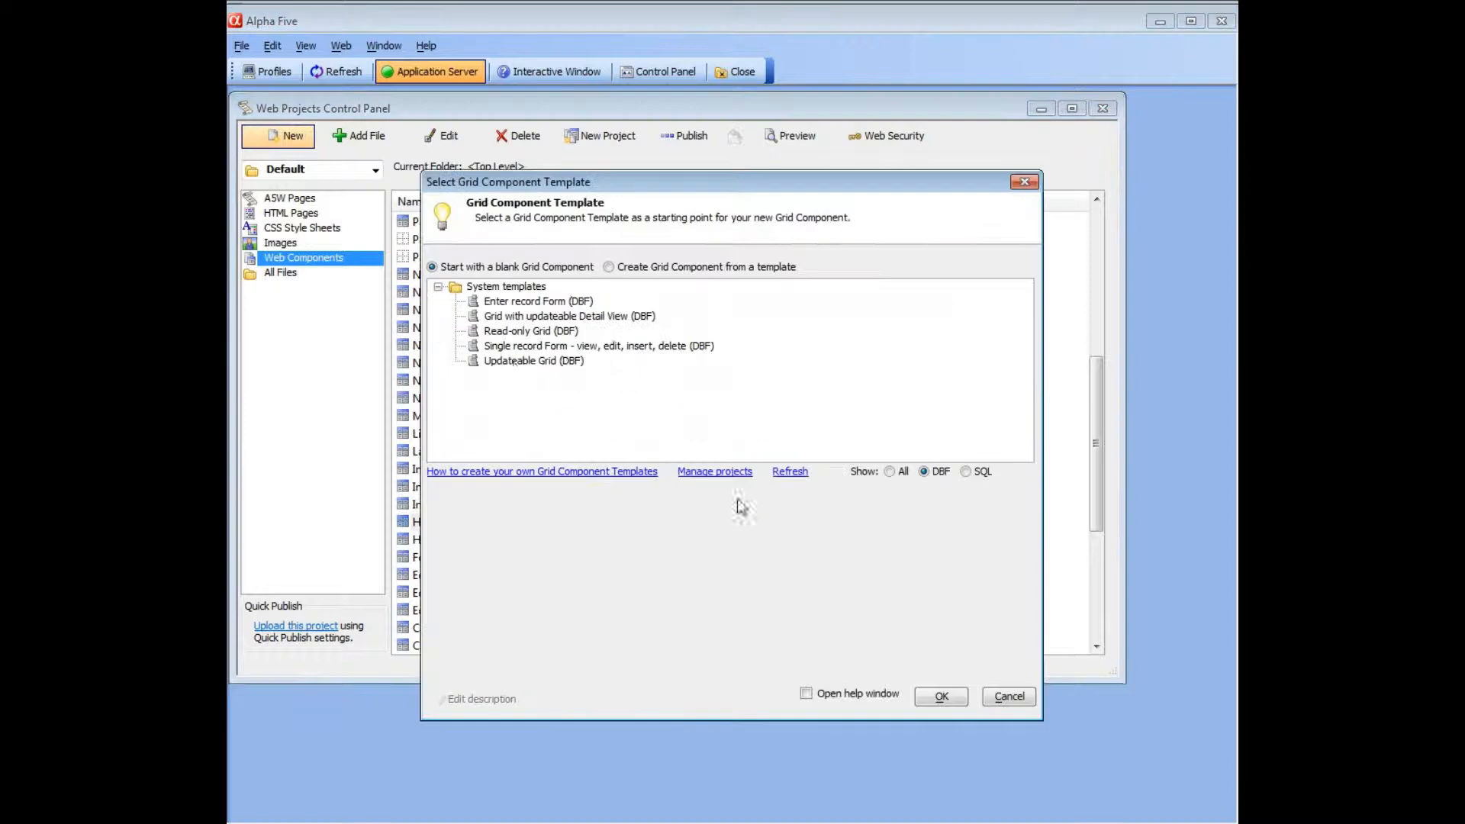
Create a grid component from the Updateable Grid (DBF) template and base it on the customer table.
left_click(522, 363)
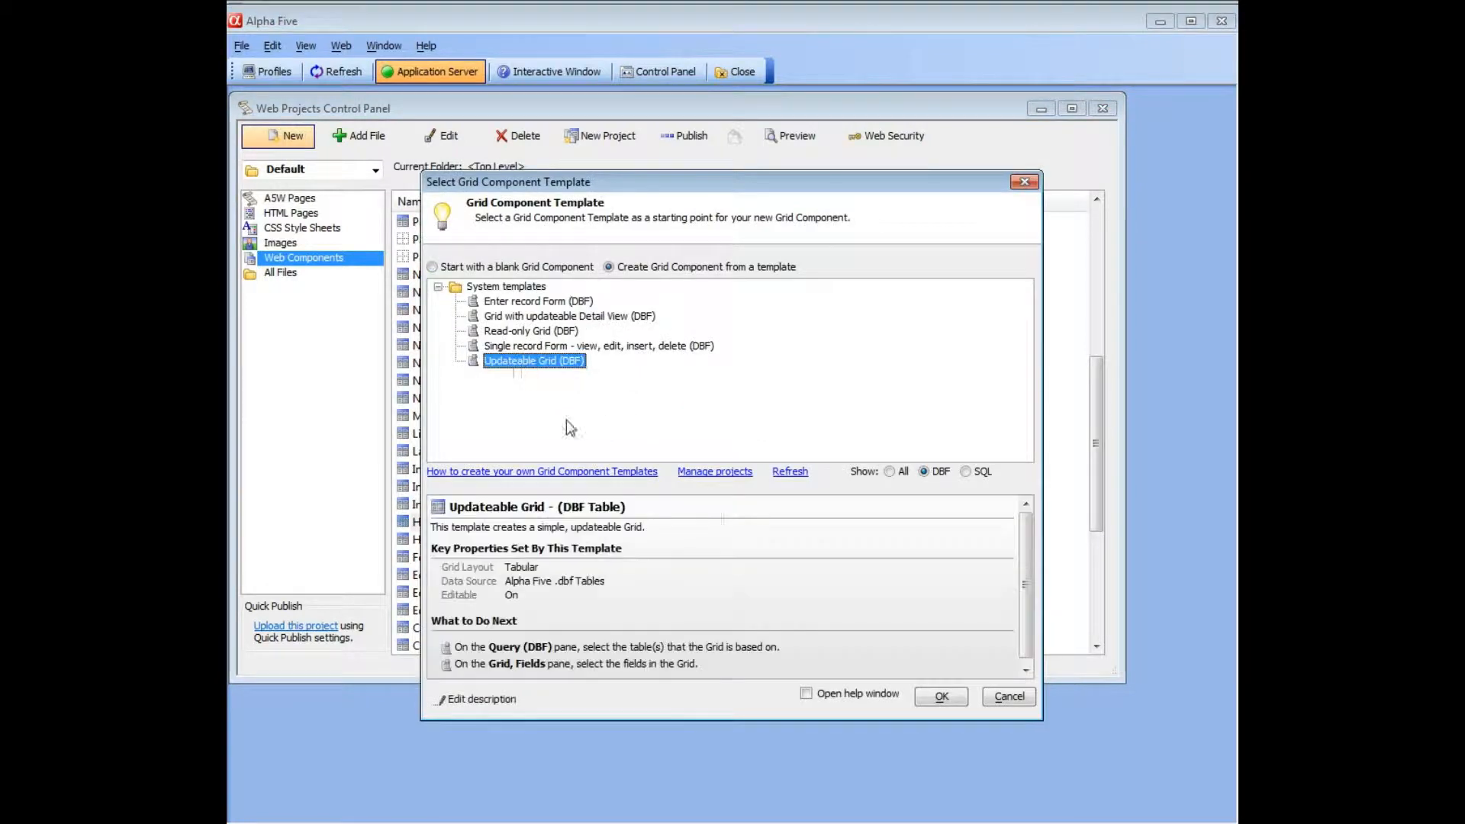
left_click(941, 696)
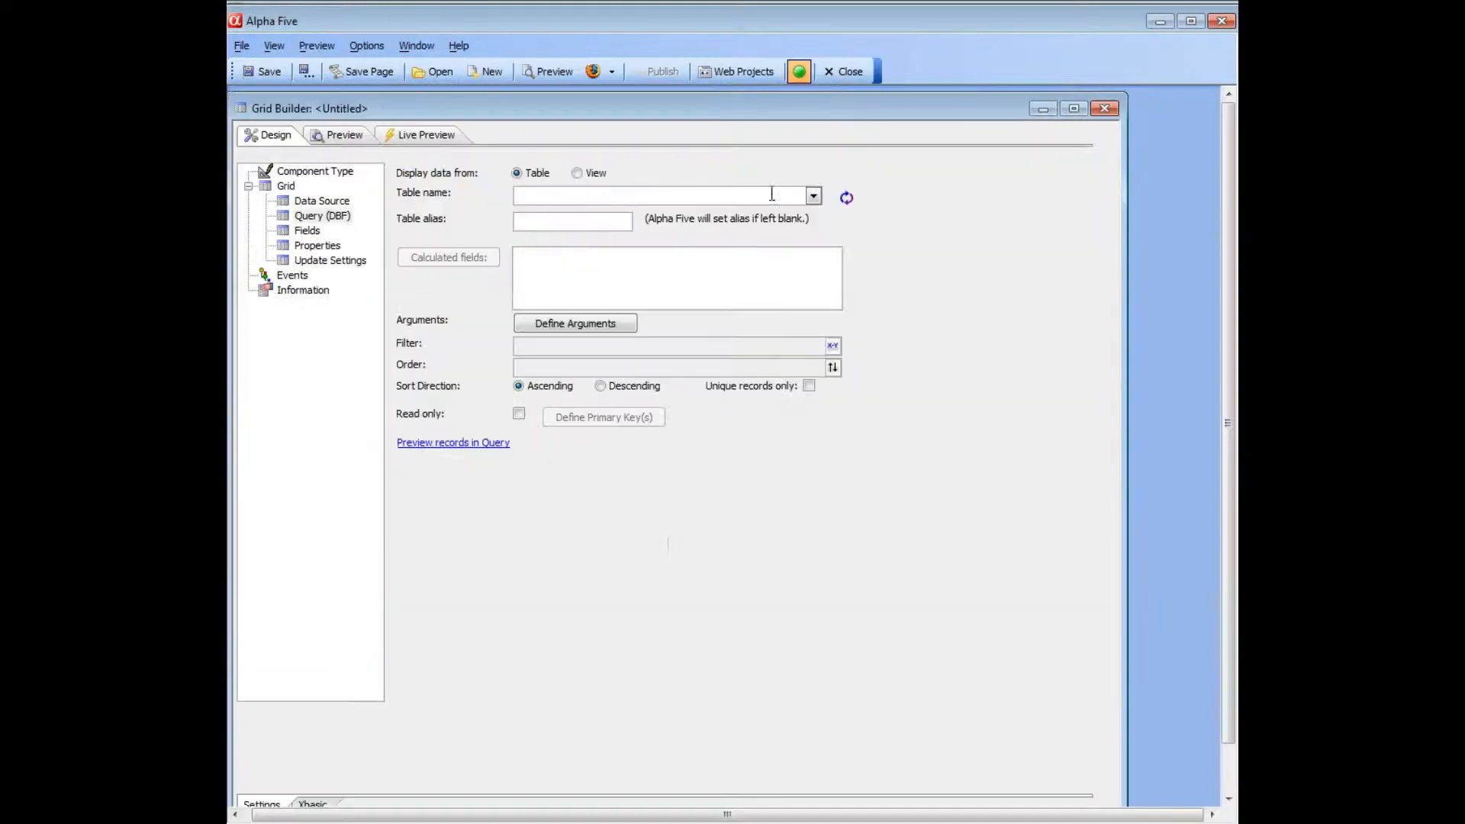
left_click(815, 198)
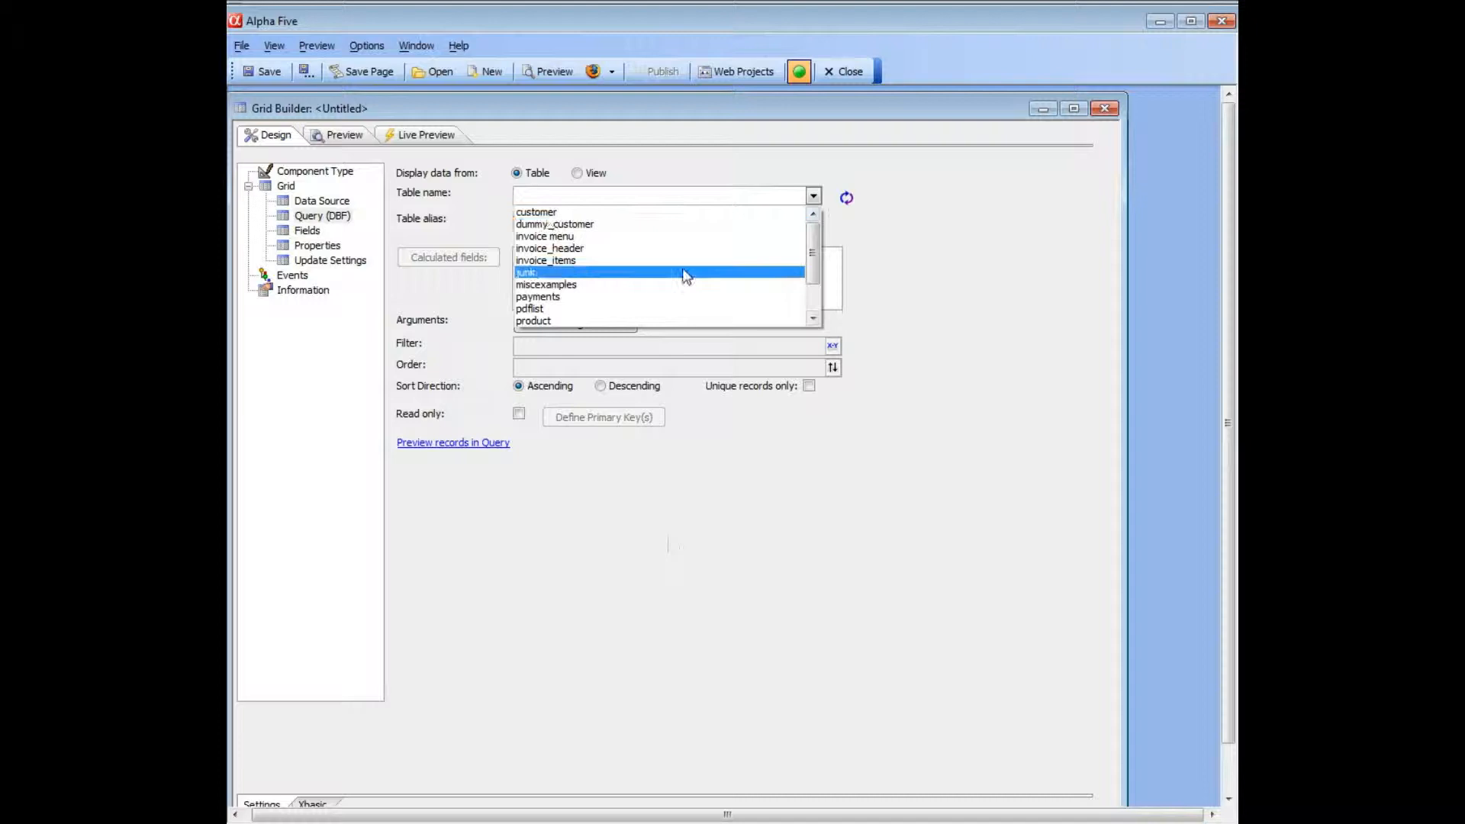
left_click(547, 213)
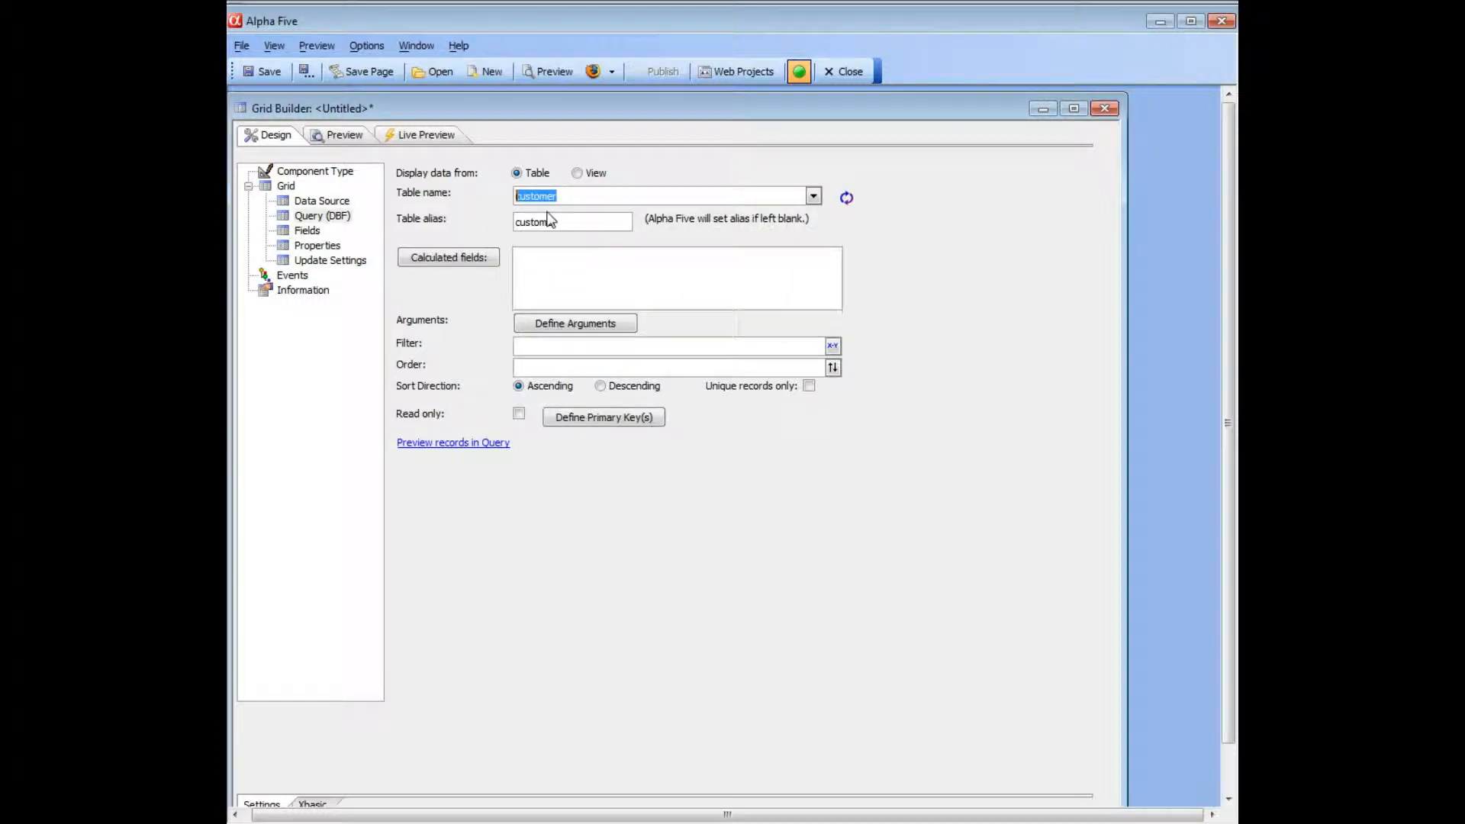
Add the Customer_id, Firstname, Lastname and Notes fields to the grid.
left_click(307, 231)
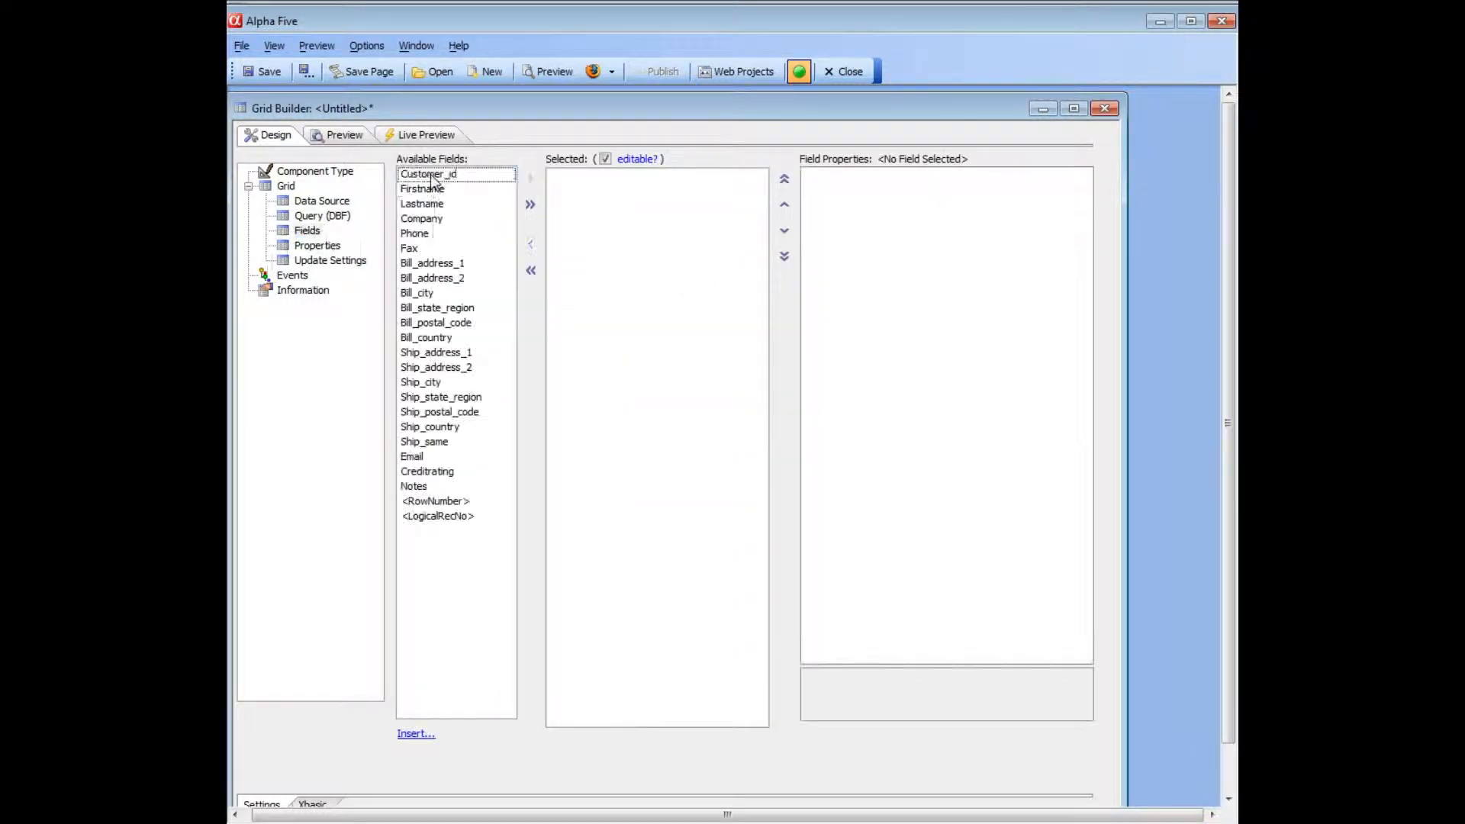
left_click_drag(431, 174, 430, 201)
left_click(530, 180)
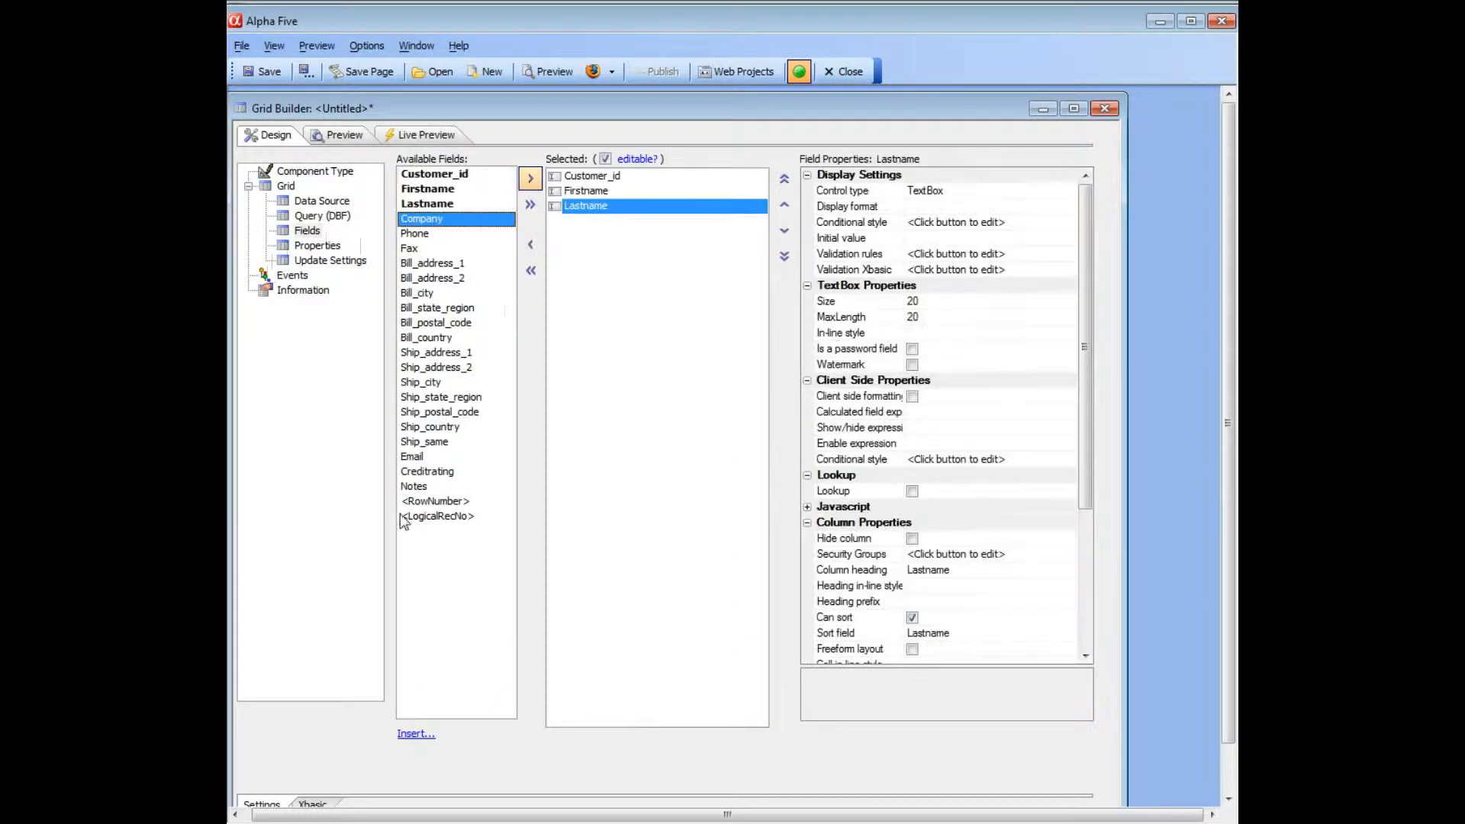
double_click(414, 486)
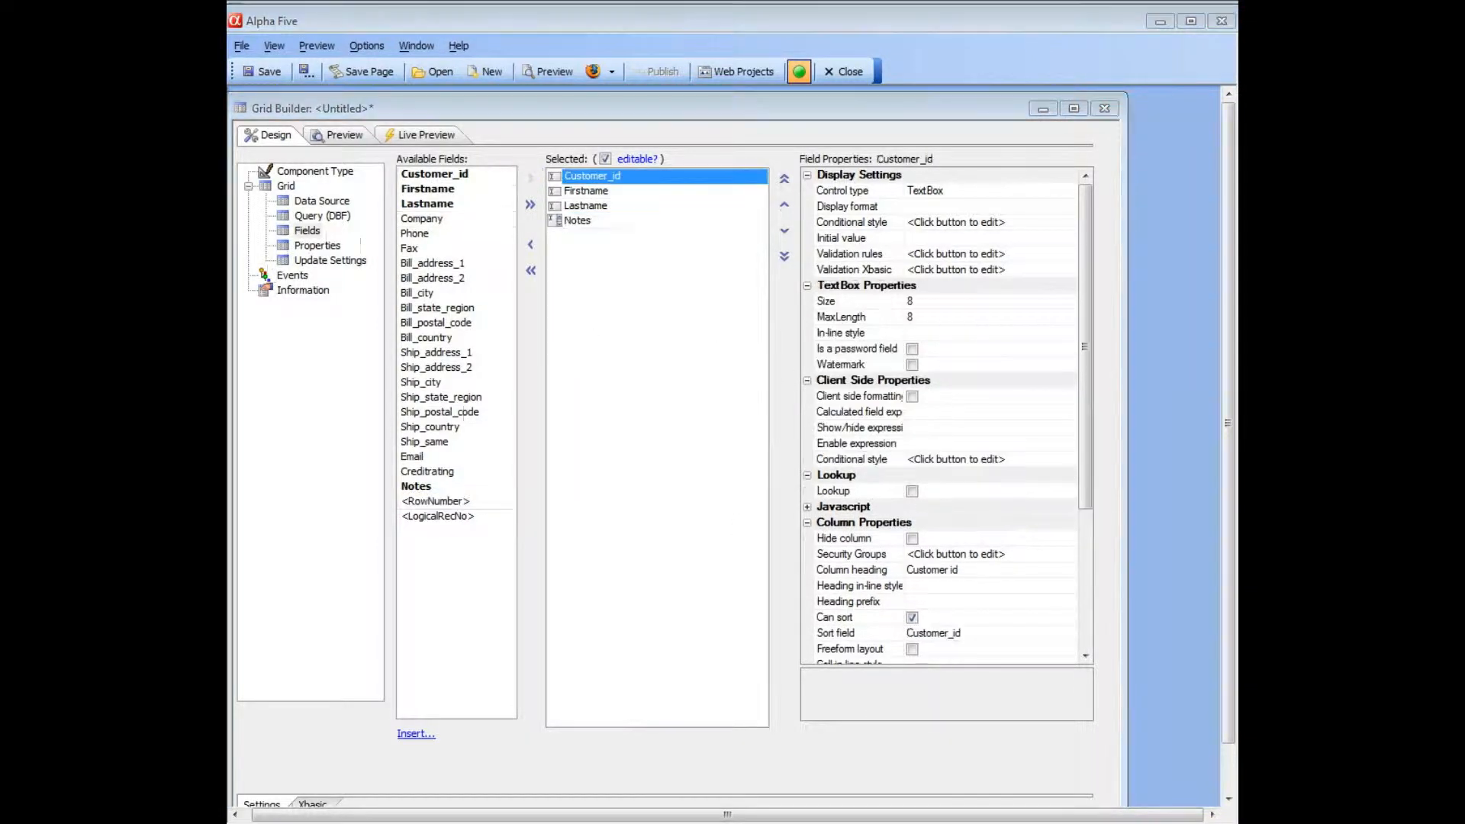
Enable the HTML editor for the Notes field and set its width to 4in and height to 3in.
left_click(582, 225)
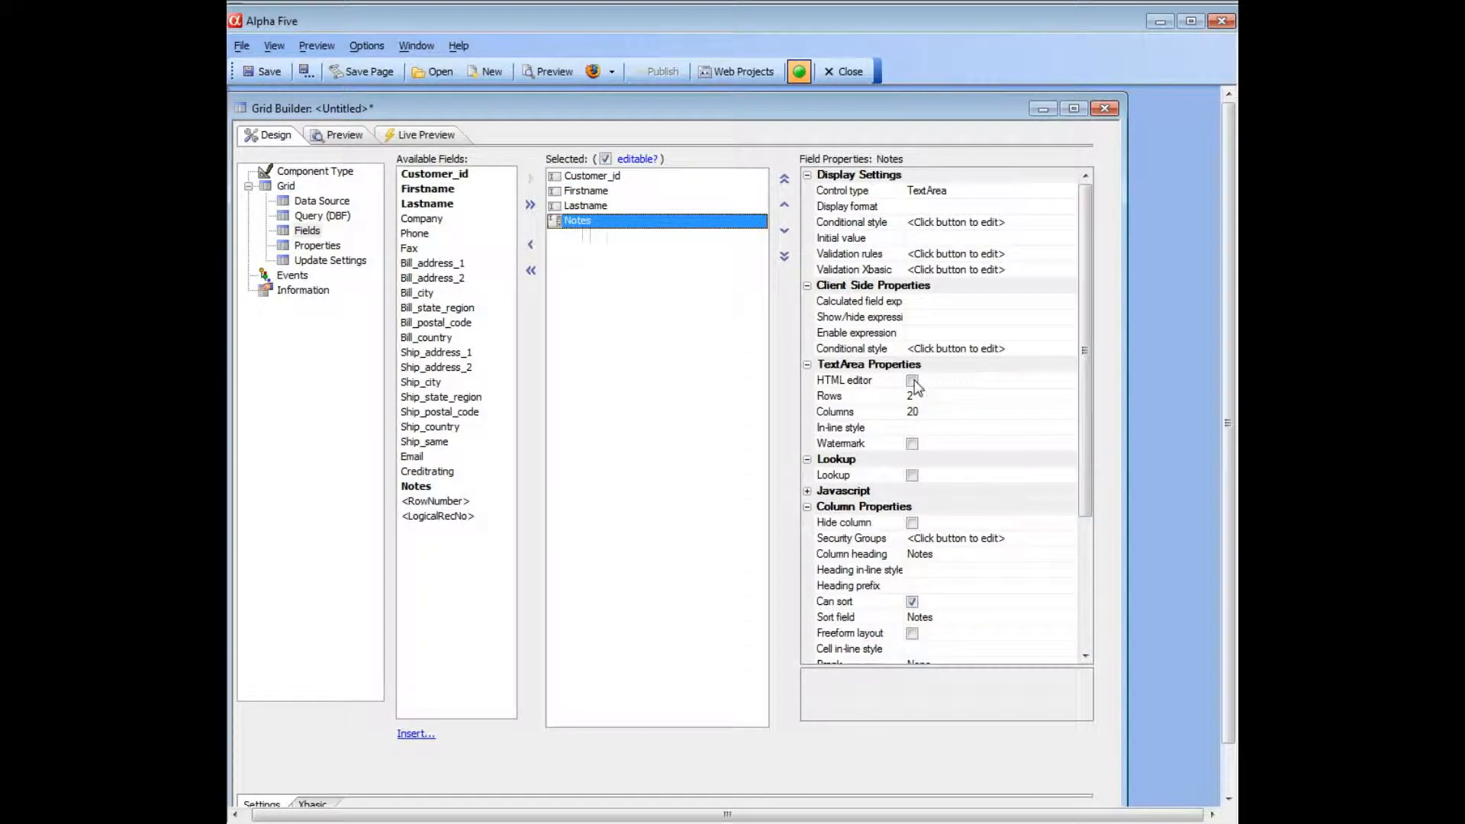
left_click(913, 381)
left_click(886, 398)
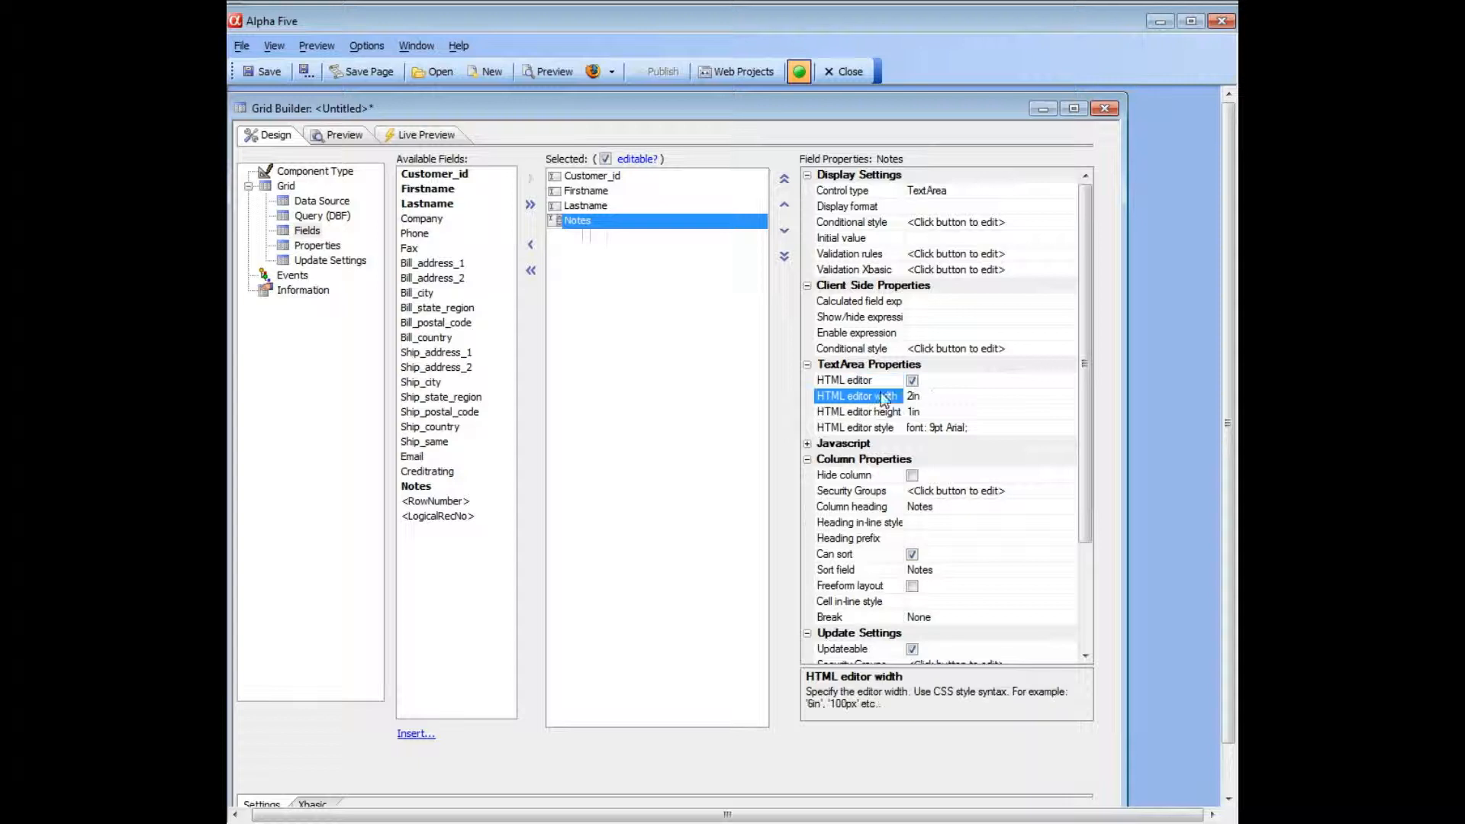
left_click(863, 401)
type("4")
key("Tab")
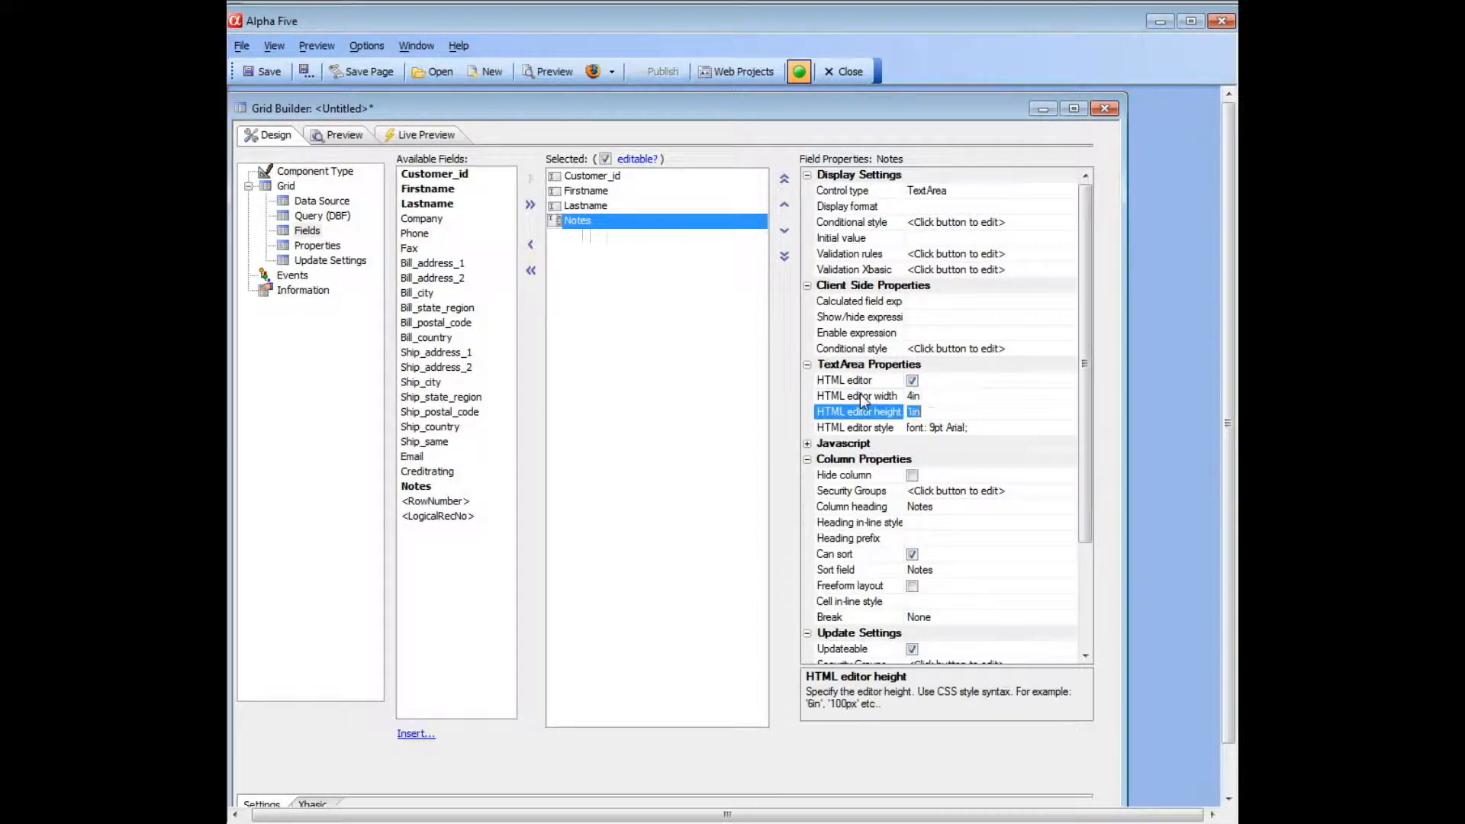
type("3in")
Set the Notes field's HTML editor style to the Tahoma font at 10pt.
left_click(992, 429)
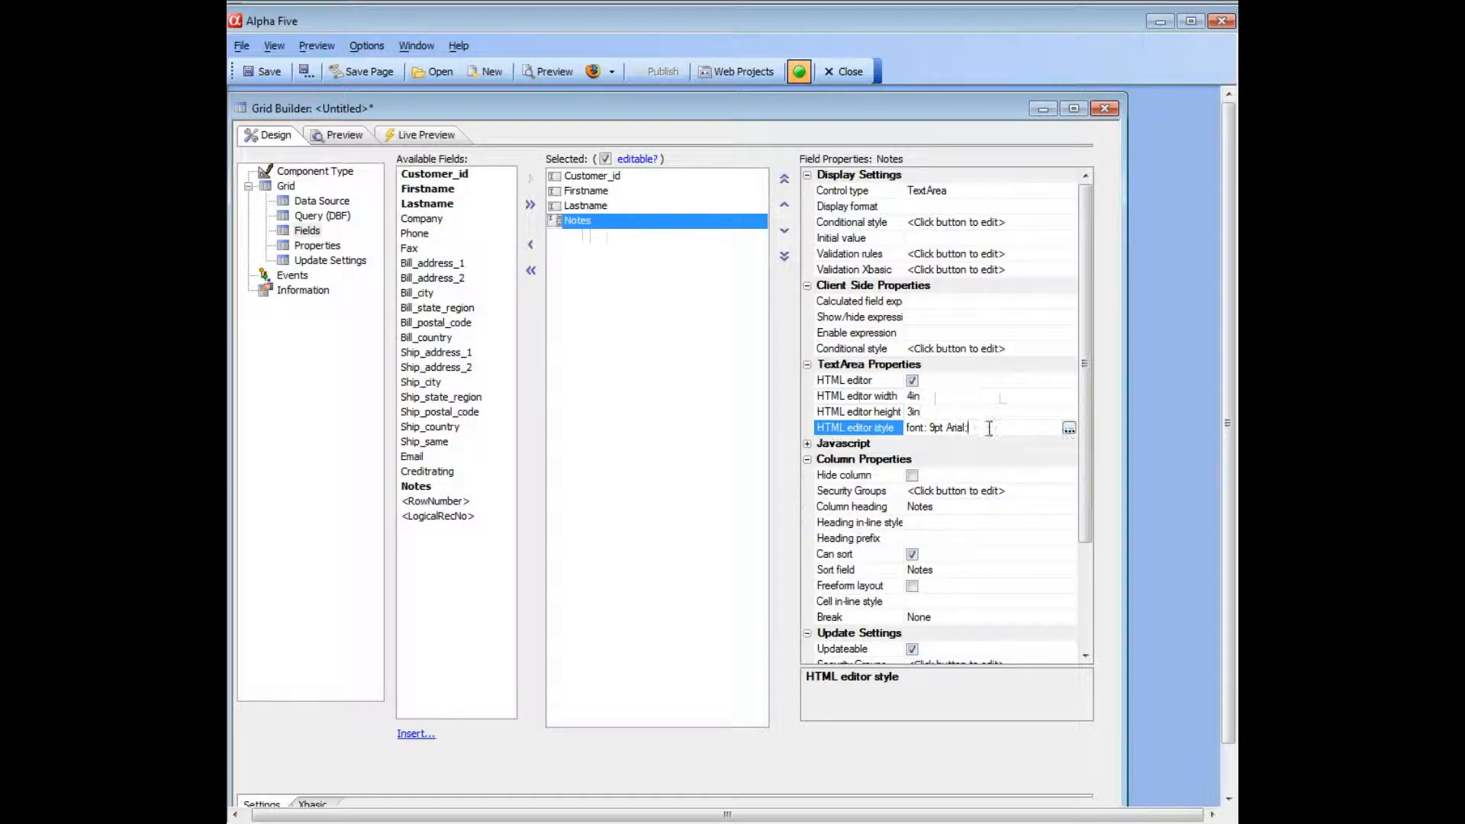
left_click(1069, 429)
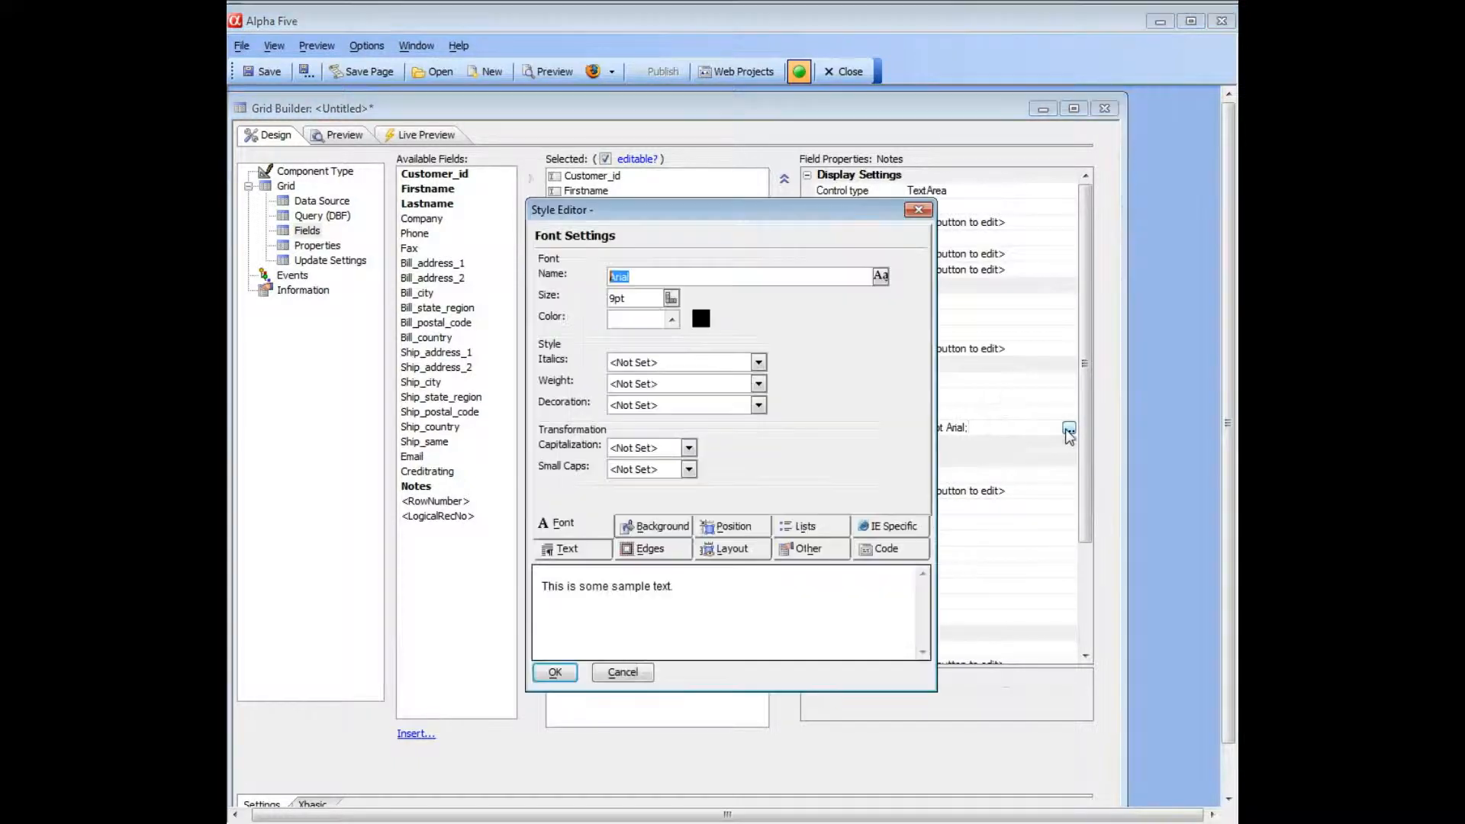
left_click_drag(754, 229, 803, 349)
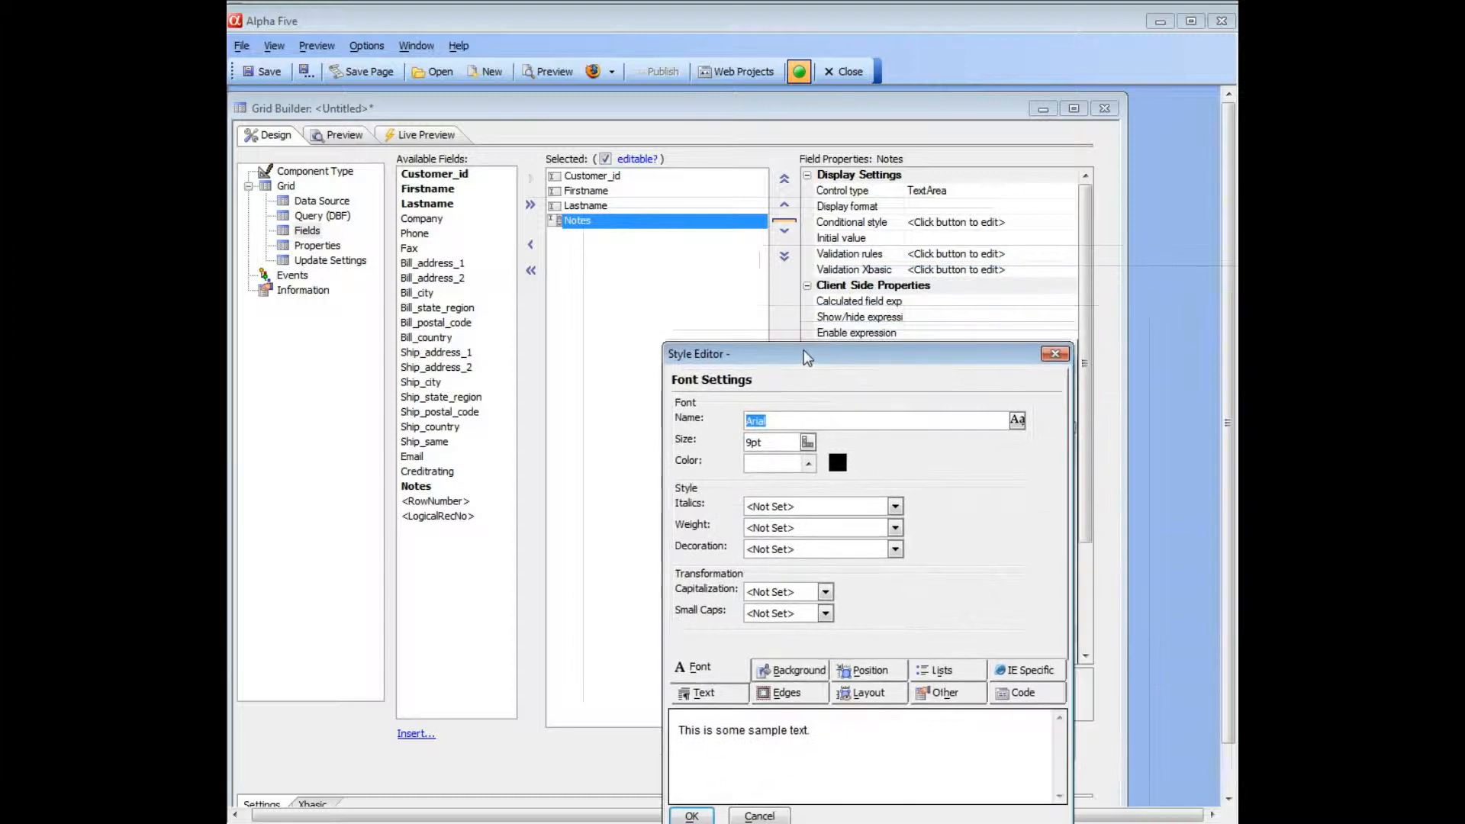
double_click(759, 441)
type("1")
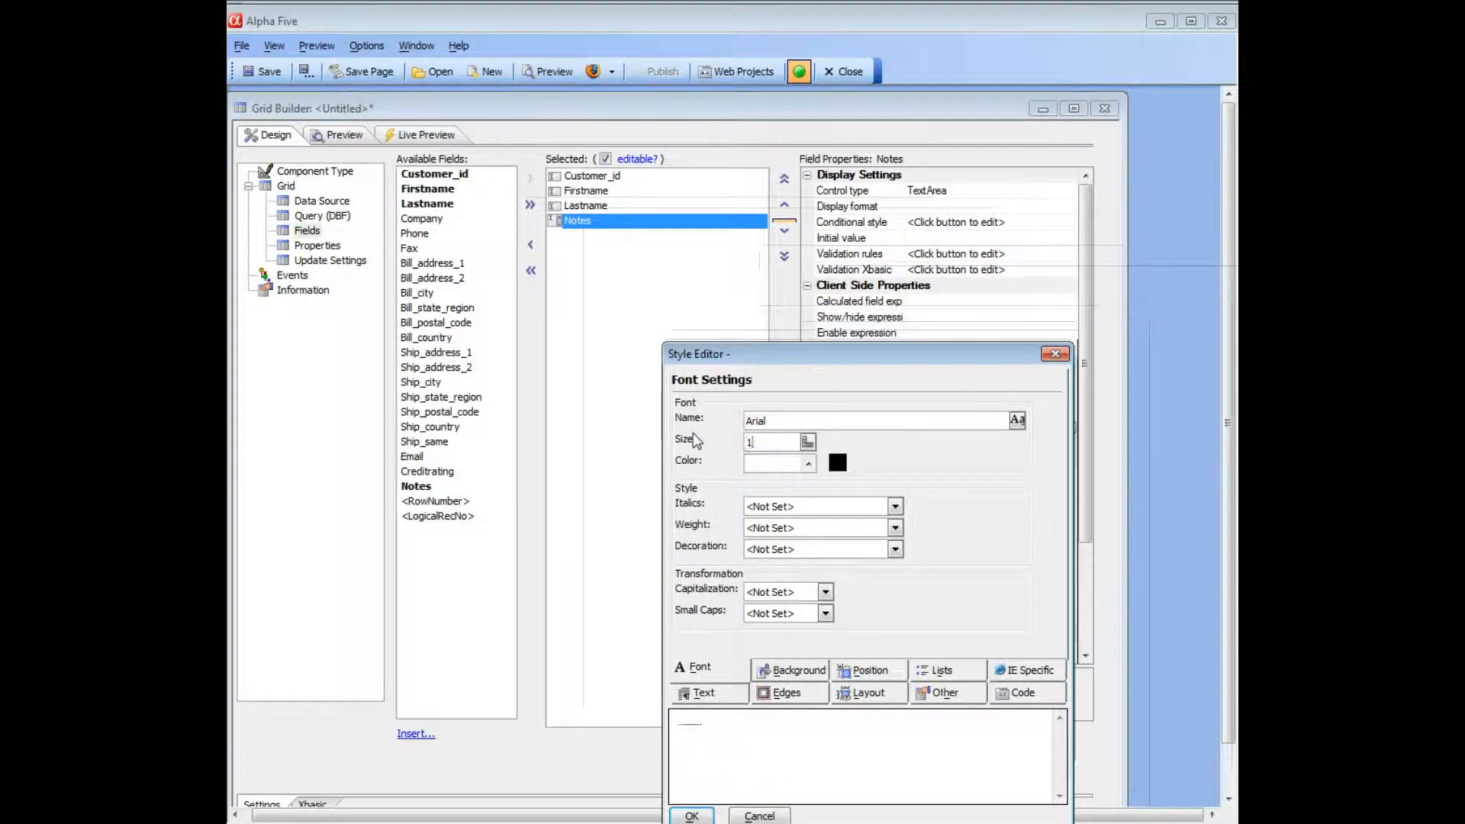
type("0pt")
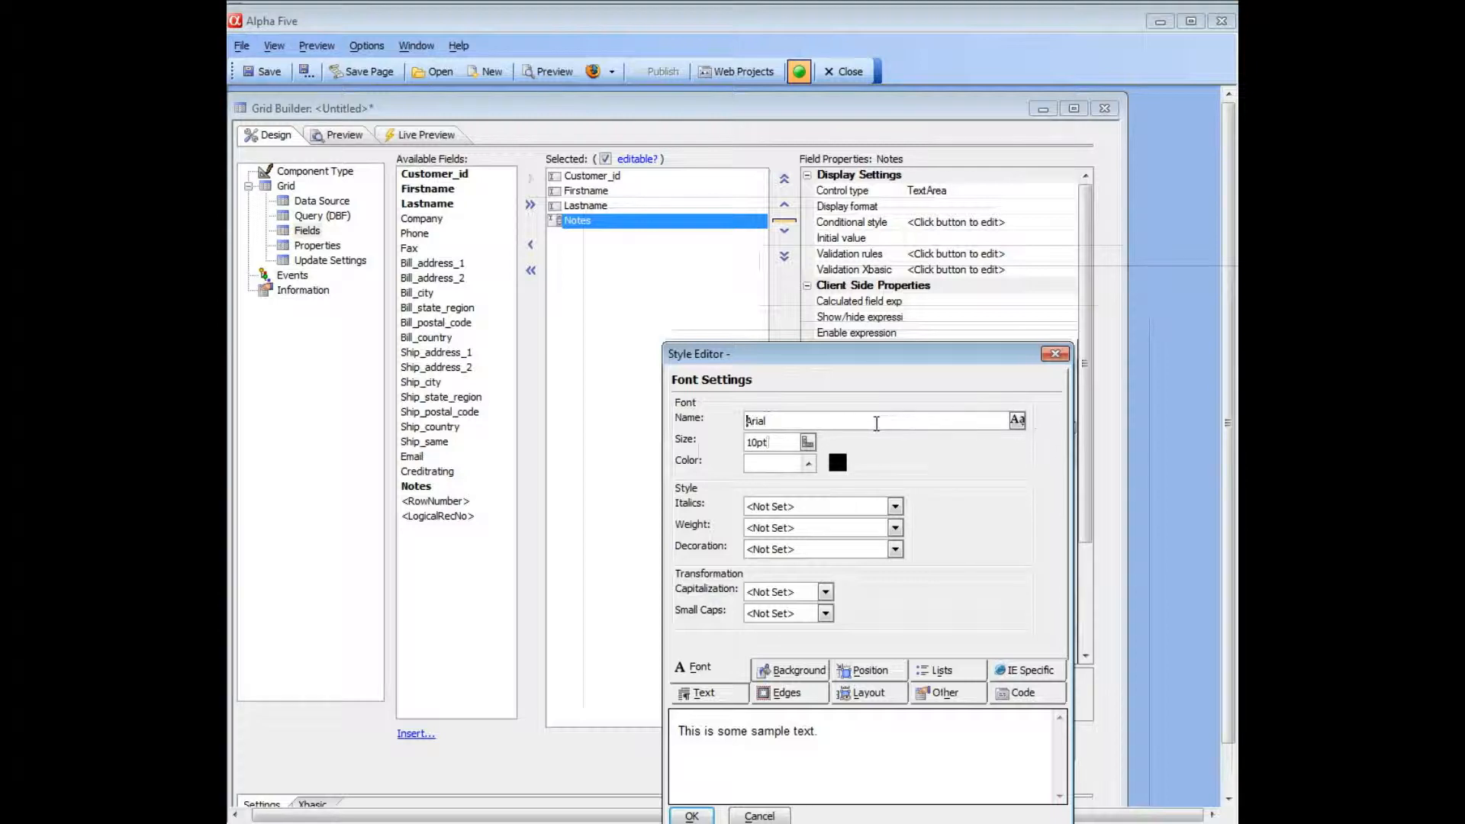
left_click_drag(876, 420, 633, 416)
type("Tahoma")
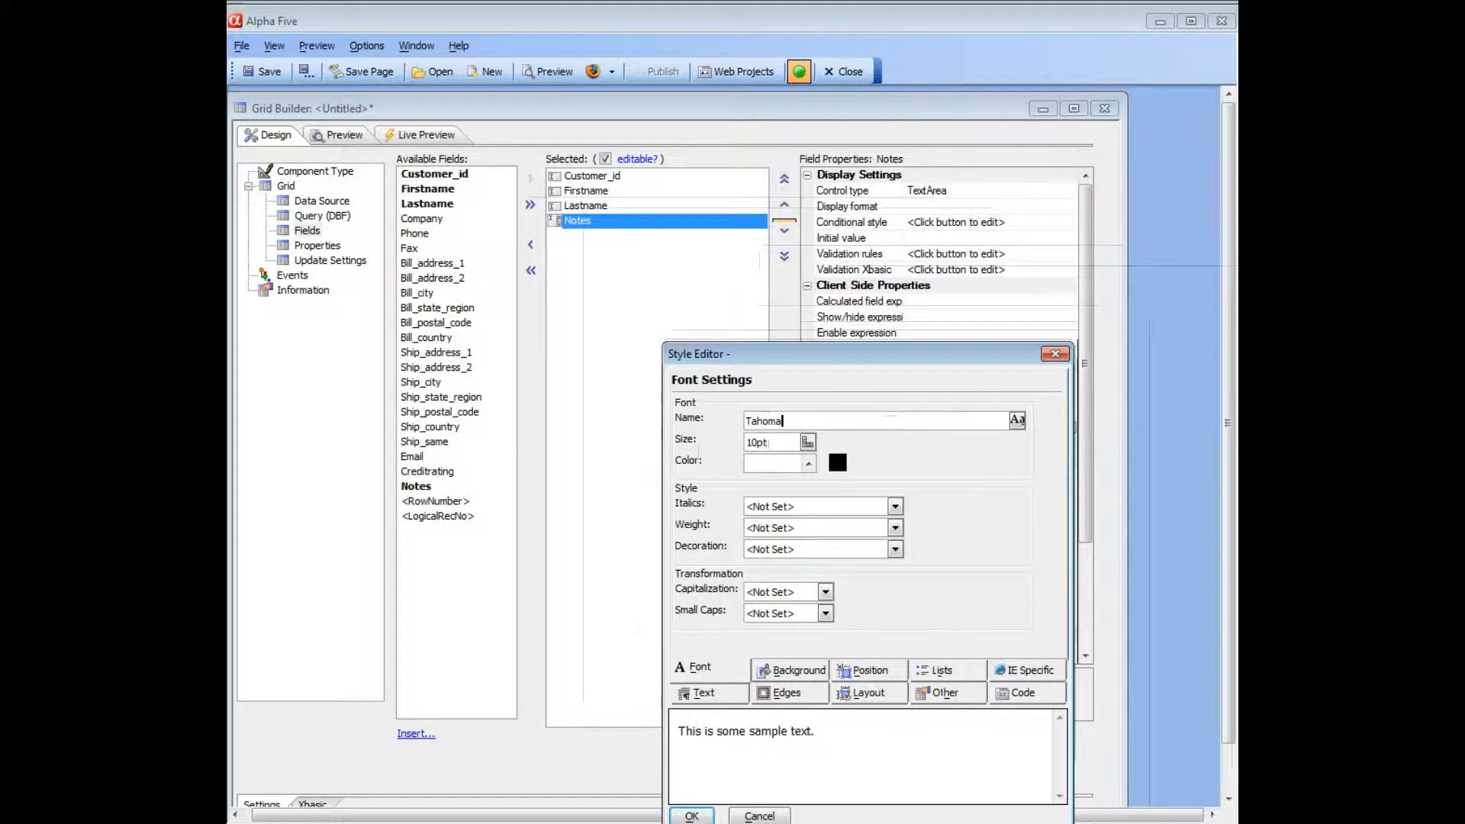
left_click(691, 815)
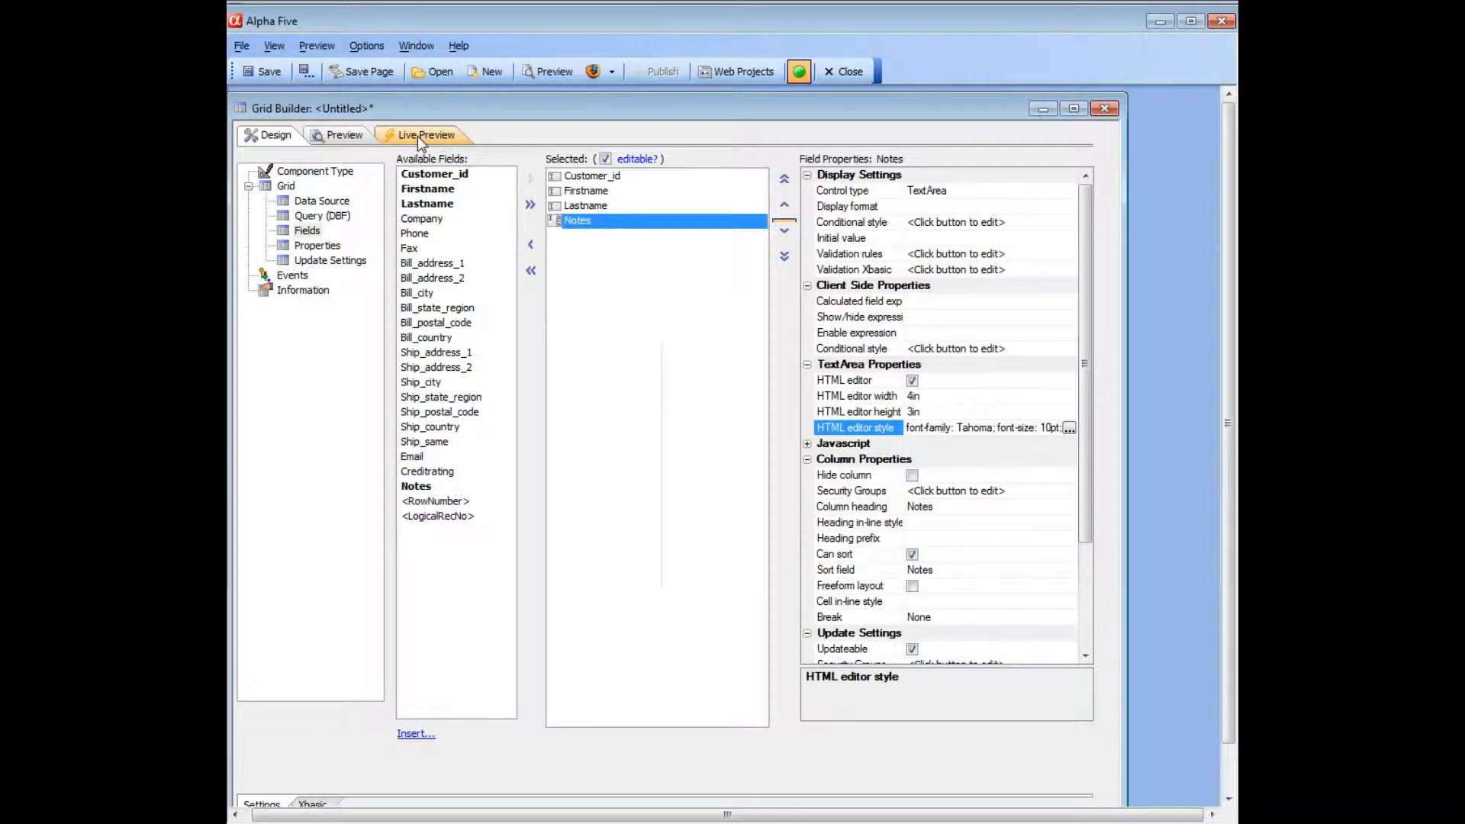
Turn off row highlighting on select in the grid properties and show the grid in Live Preview.
left_click(311, 245)
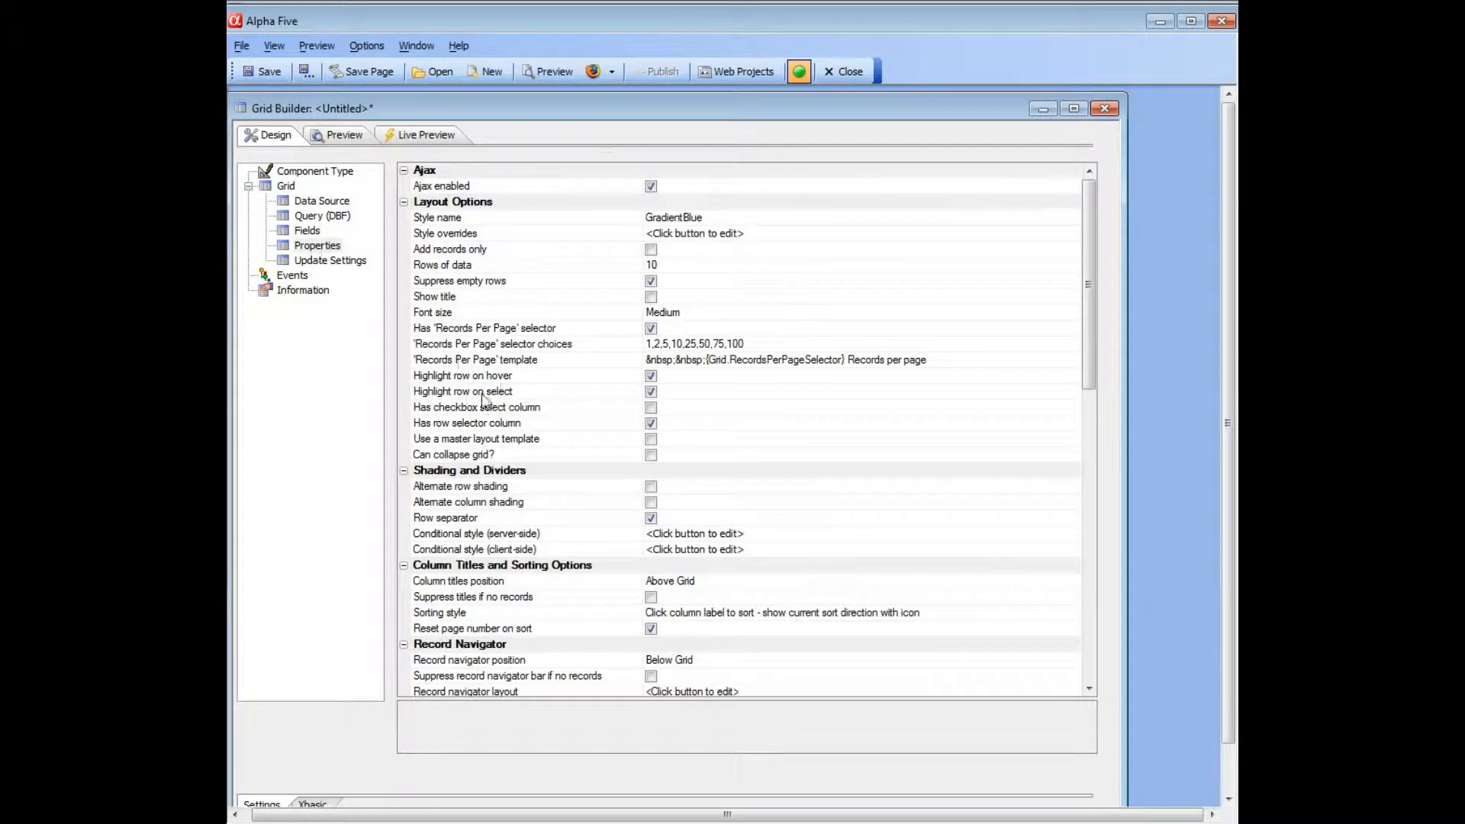
left_click(651, 392)
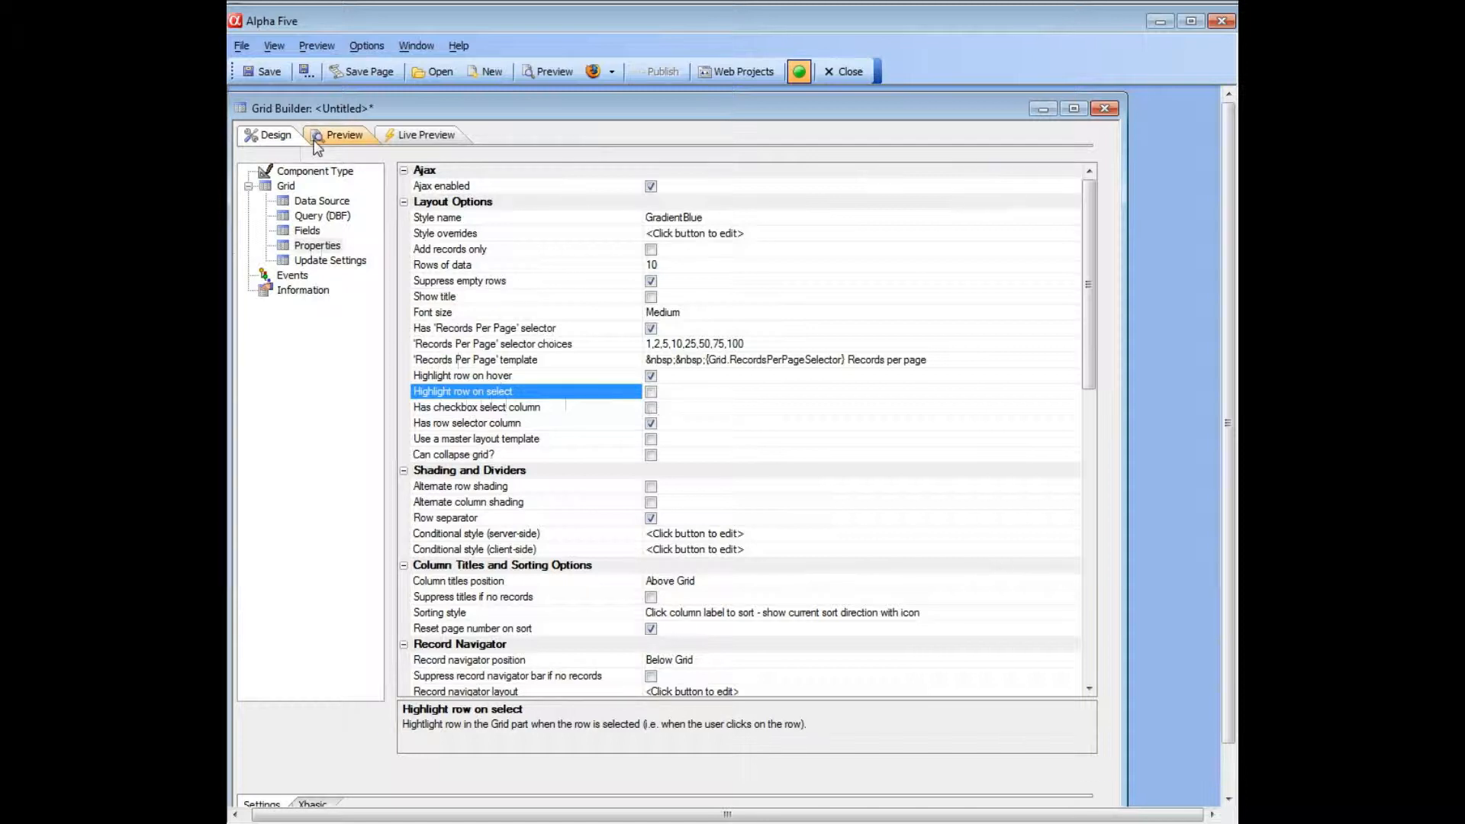
left_click(419, 137)
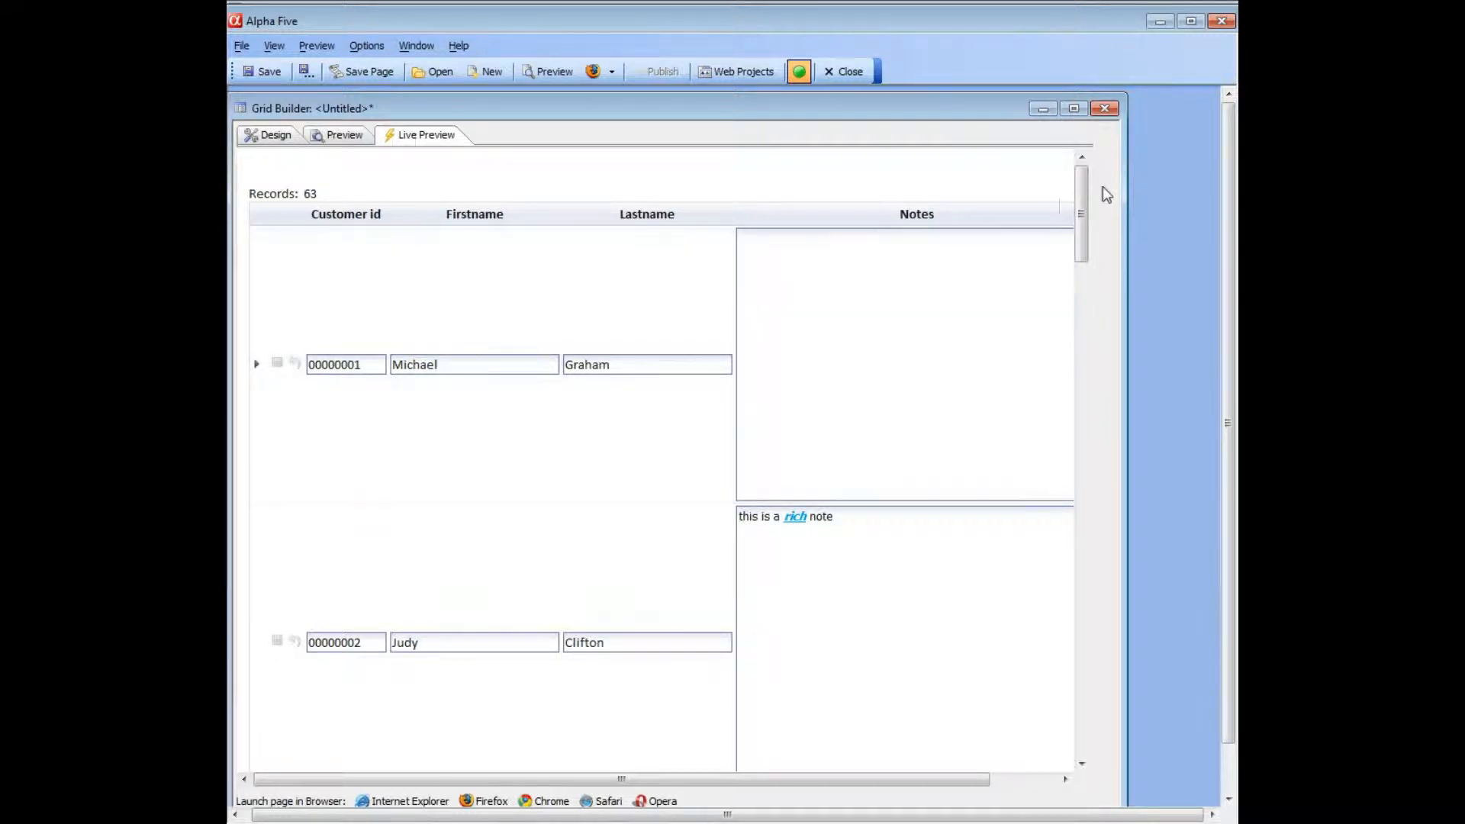
mouse_move(1083, 200)
left_mouse_down()
mouse_move(1071, 336)
mouse_move(1076, 191)
left_mouse_up()
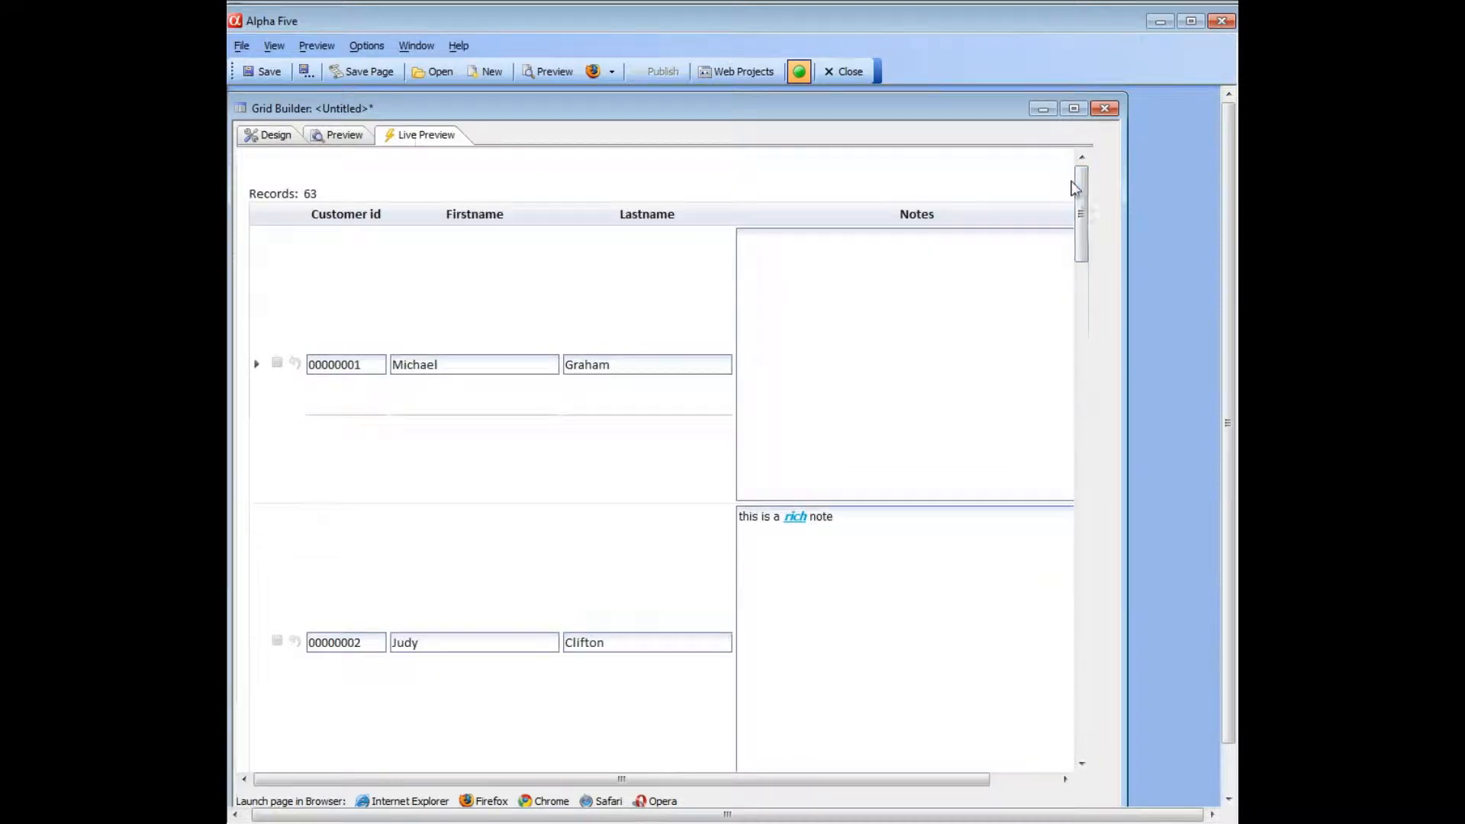
Enter "here is some rich text" and "line 2 of the memo" as two lines in the first record's Notes.
left_click(824, 307)
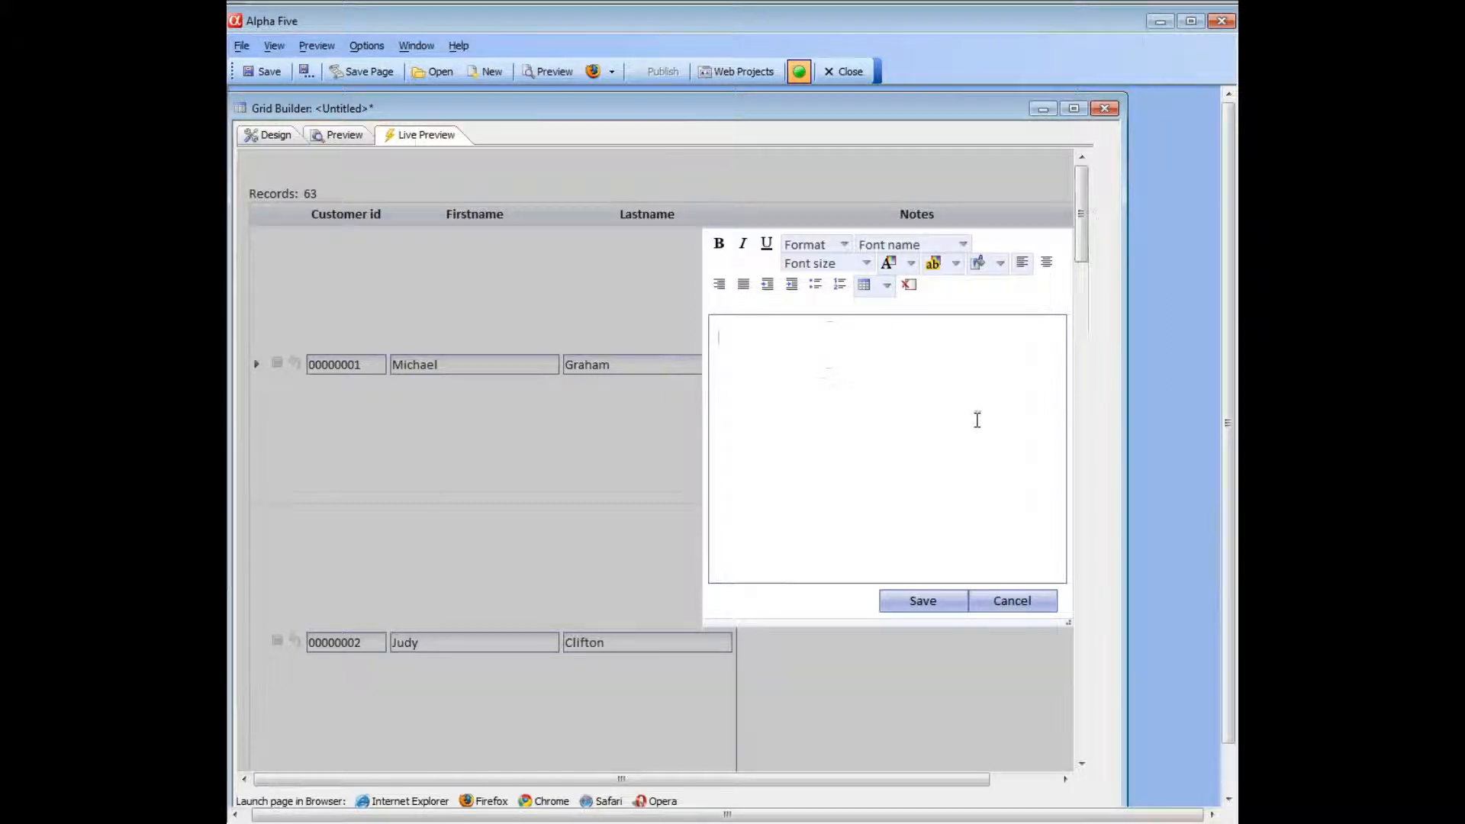
type("here is some rich text ")
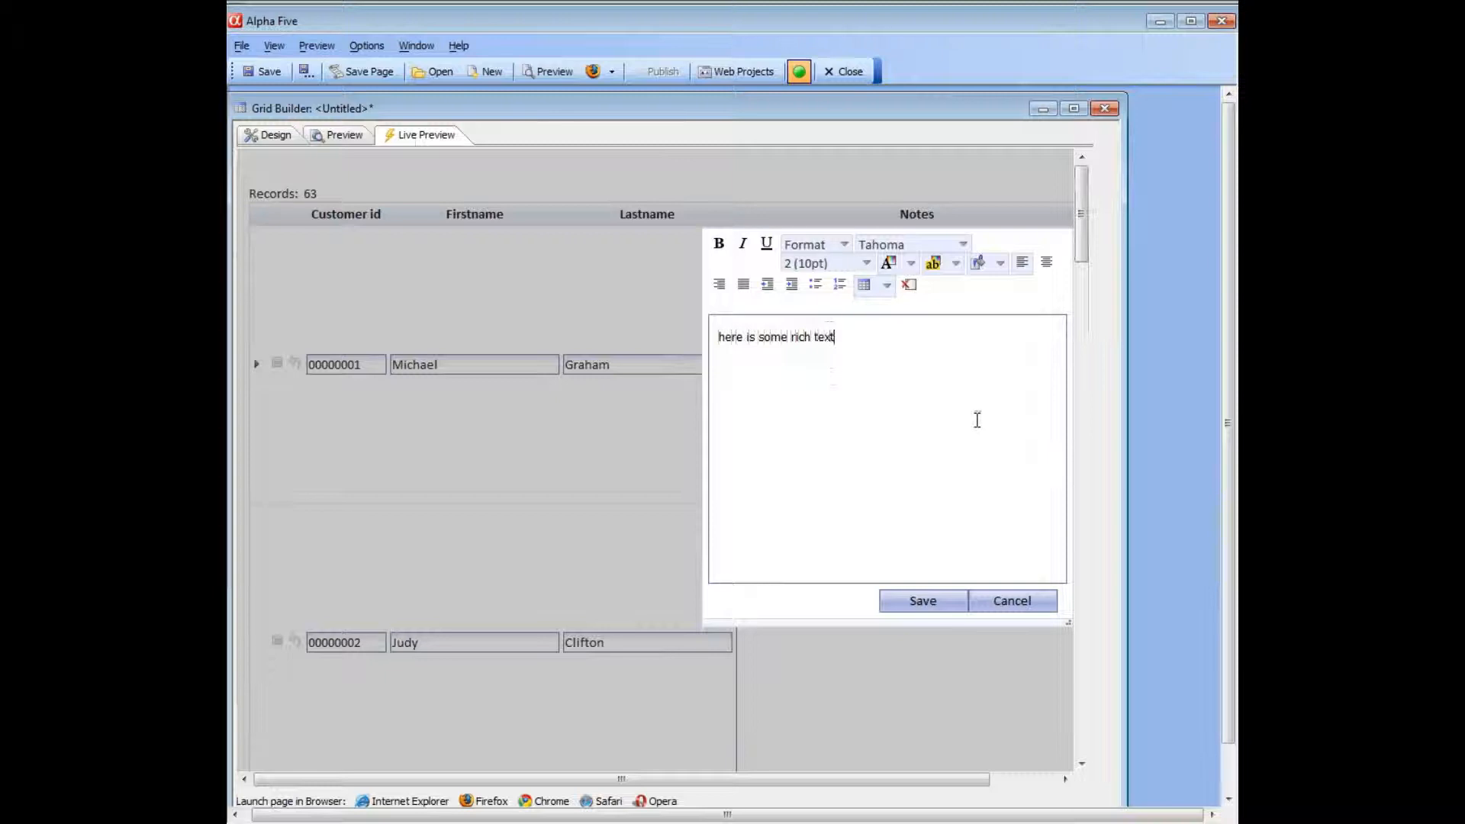
type("line 2 of the memo")
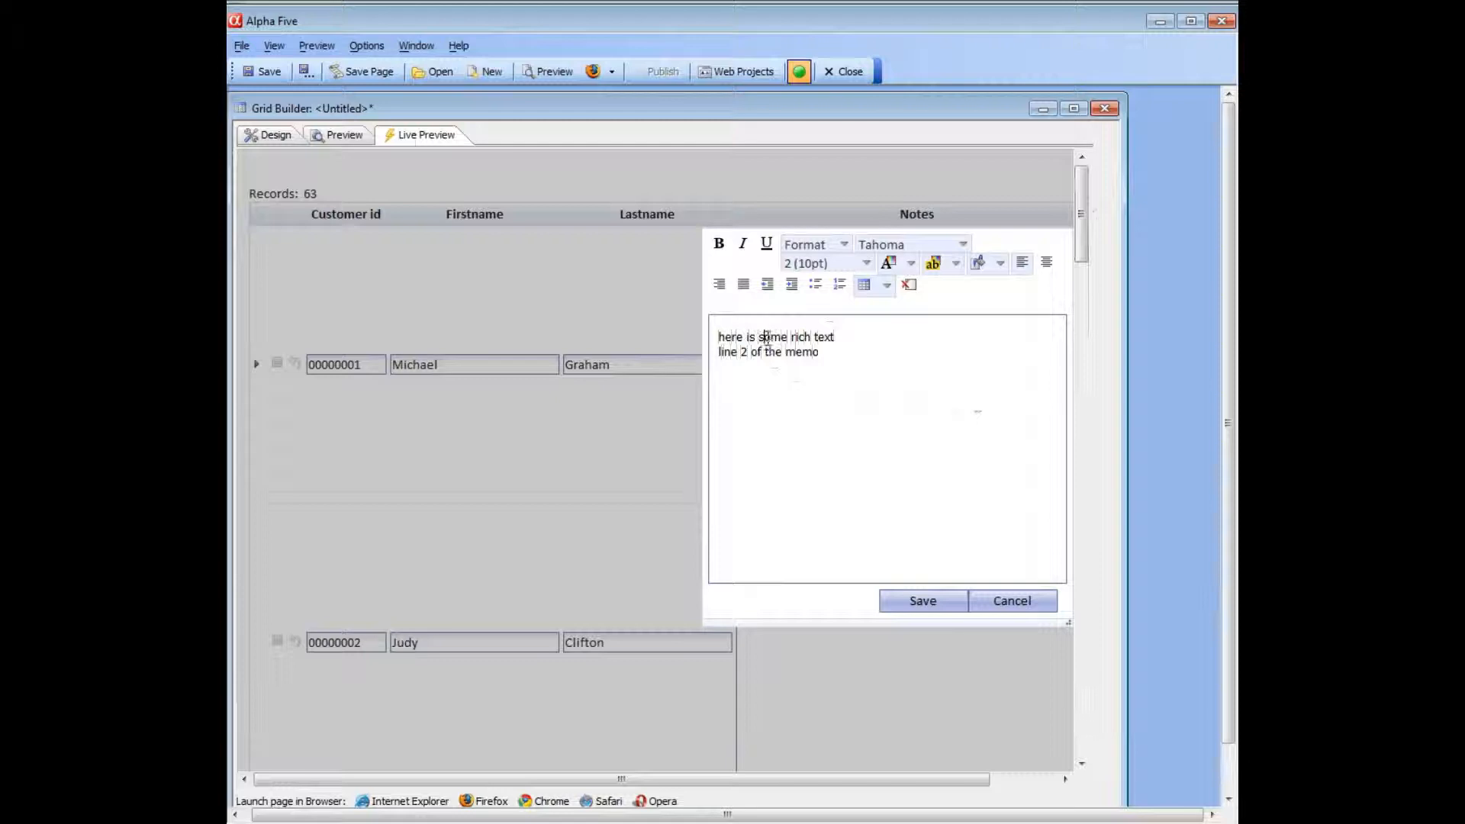
Make the word "some" in the note blue and bold.
double_click(766, 337)
left_click(888, 263)
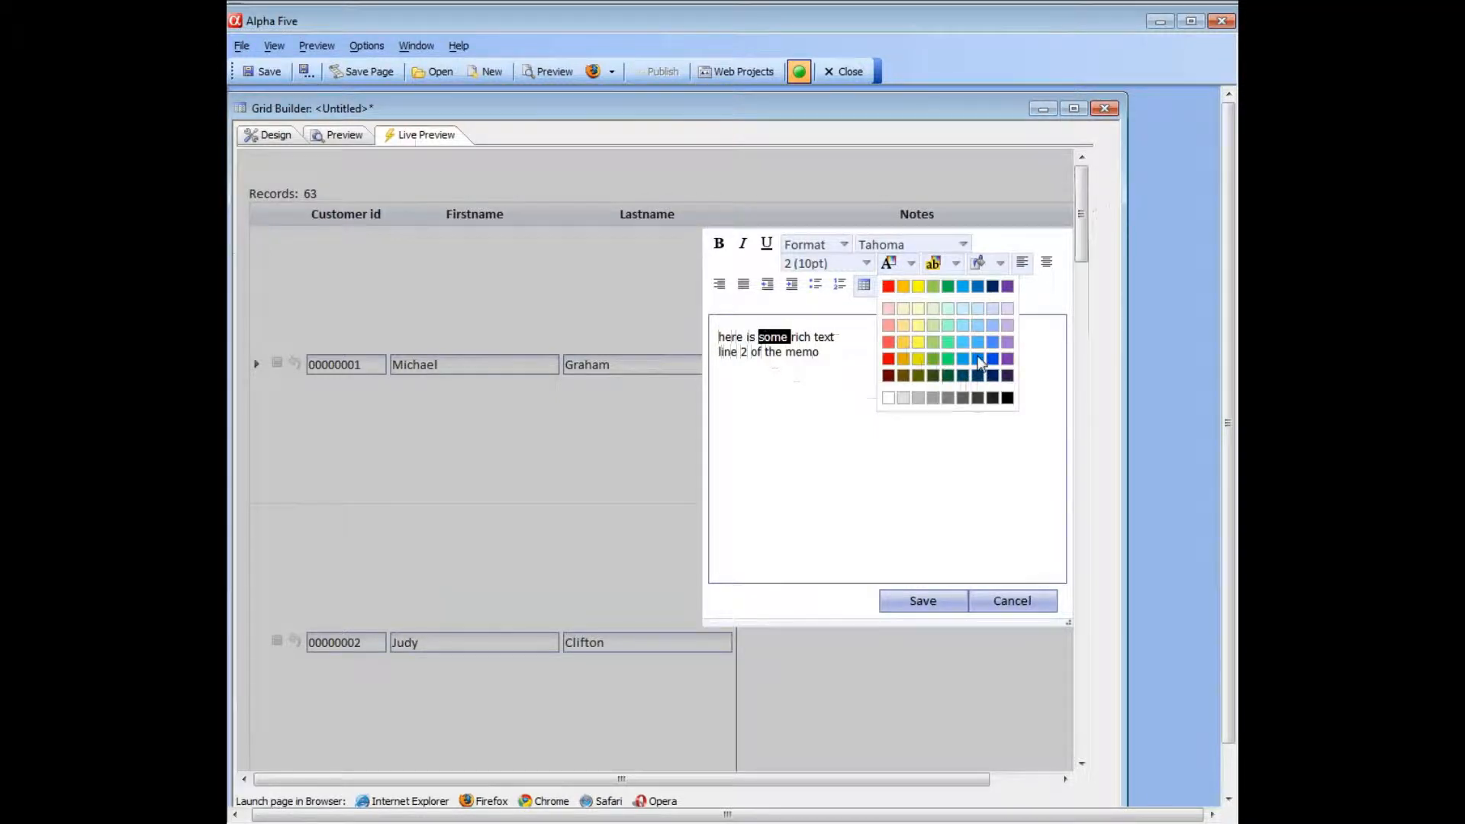
left_click(979, 360)
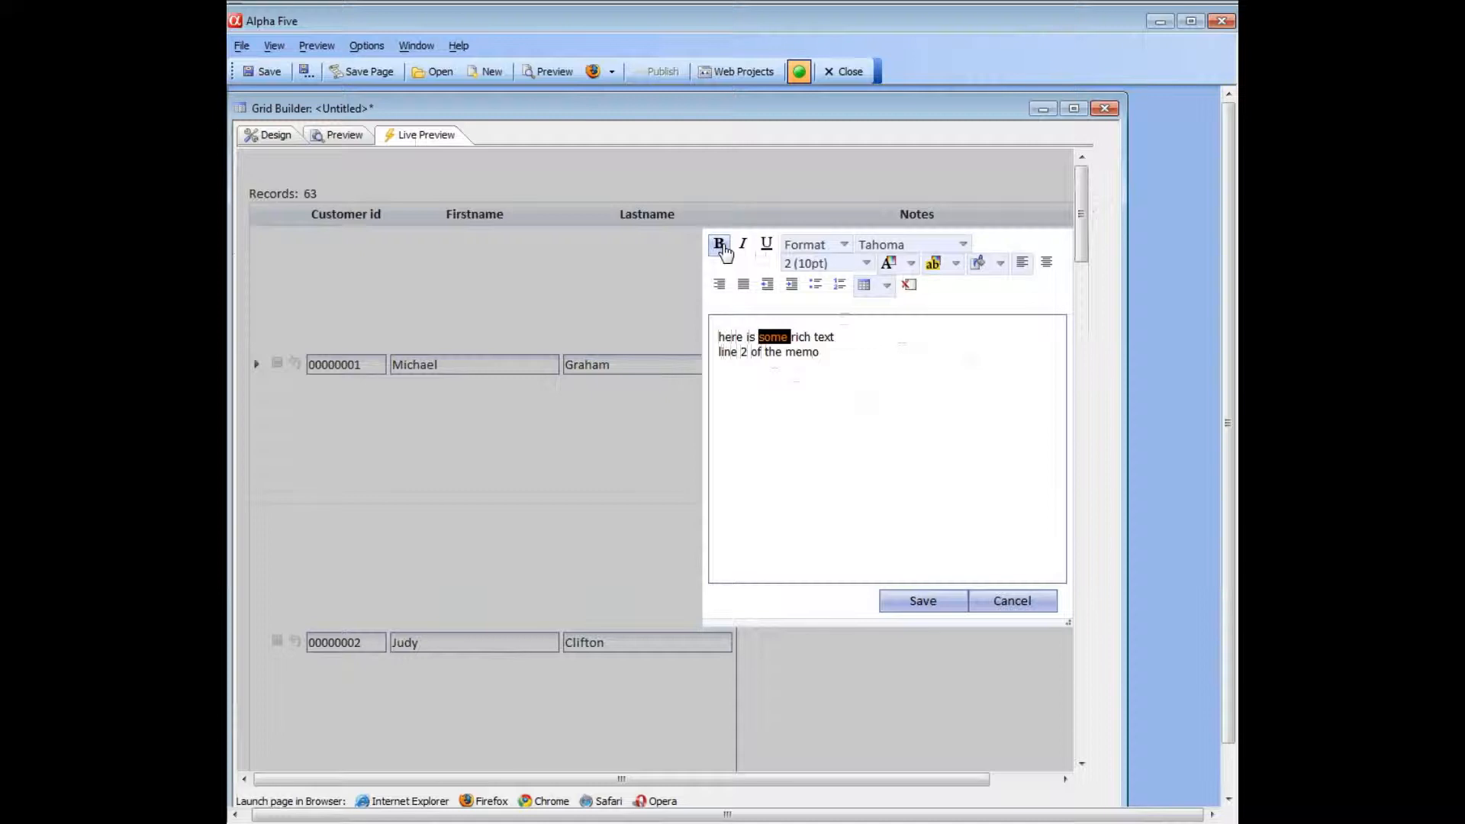
left_click(719, 245)
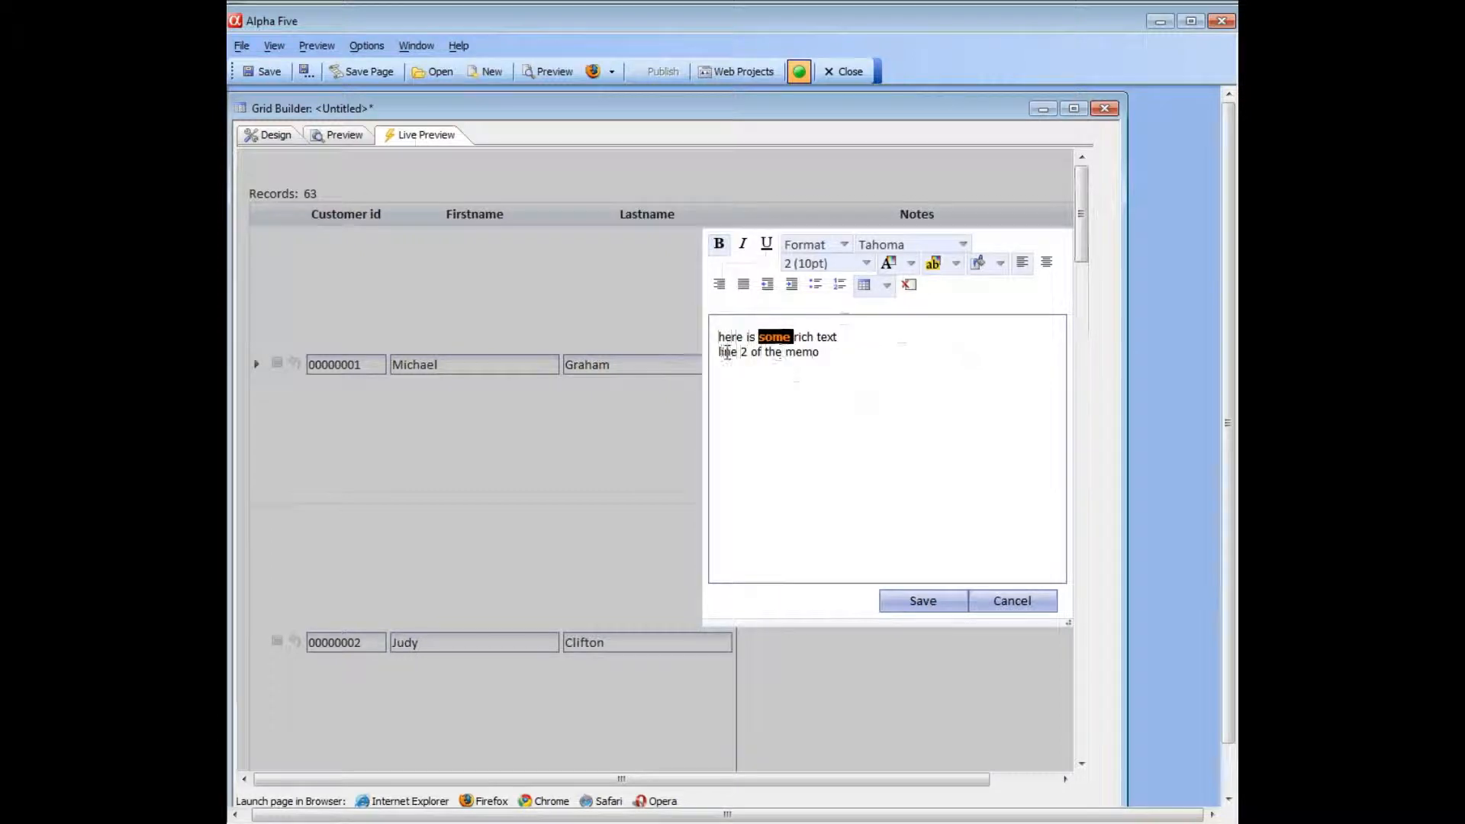
Underline the note's second line, then save the note and the first record.
left_click_drag(719, 352, 820, 352)
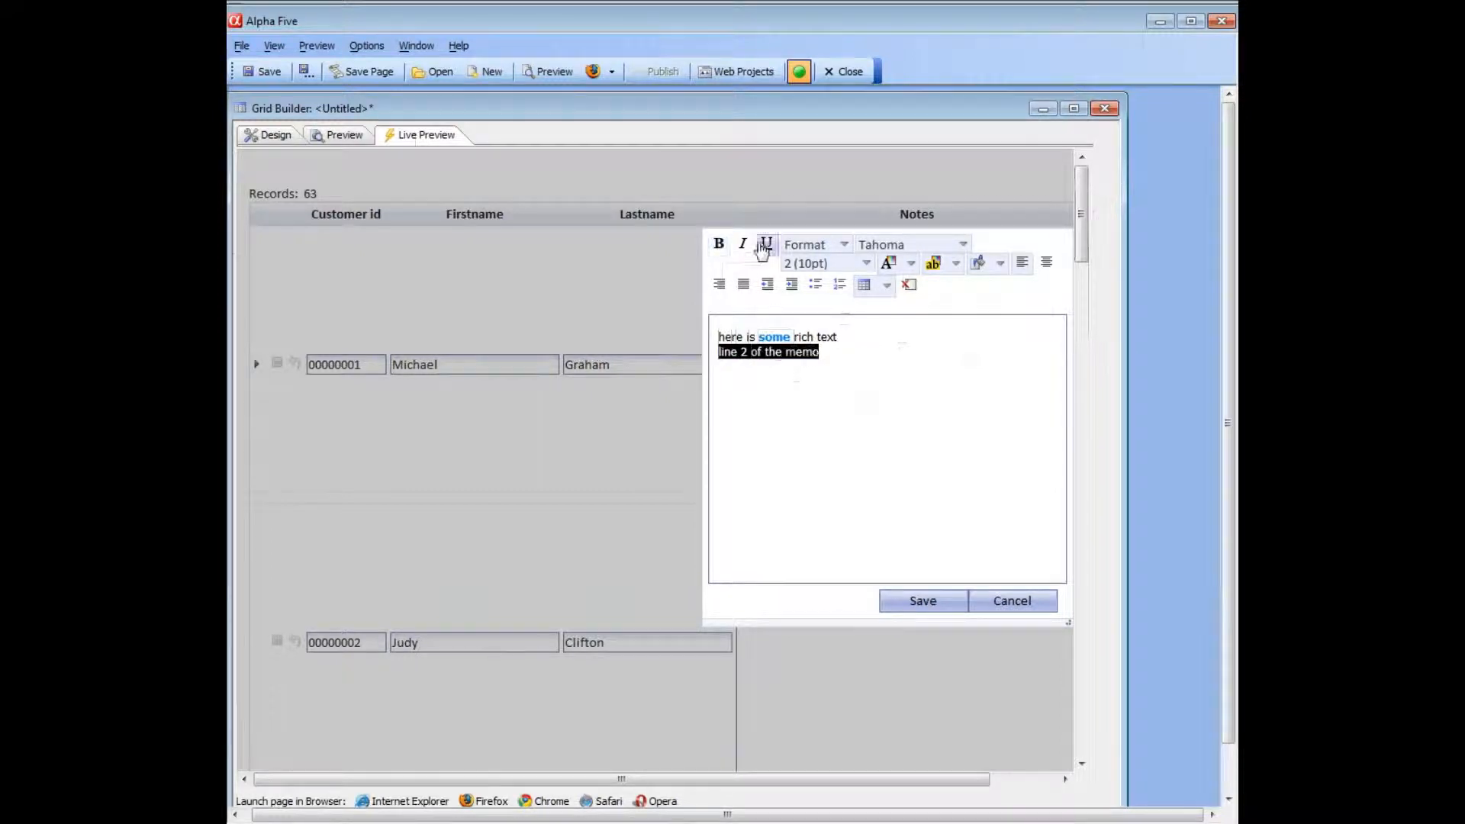
left_click(765, 244)
left_click(925, 606)
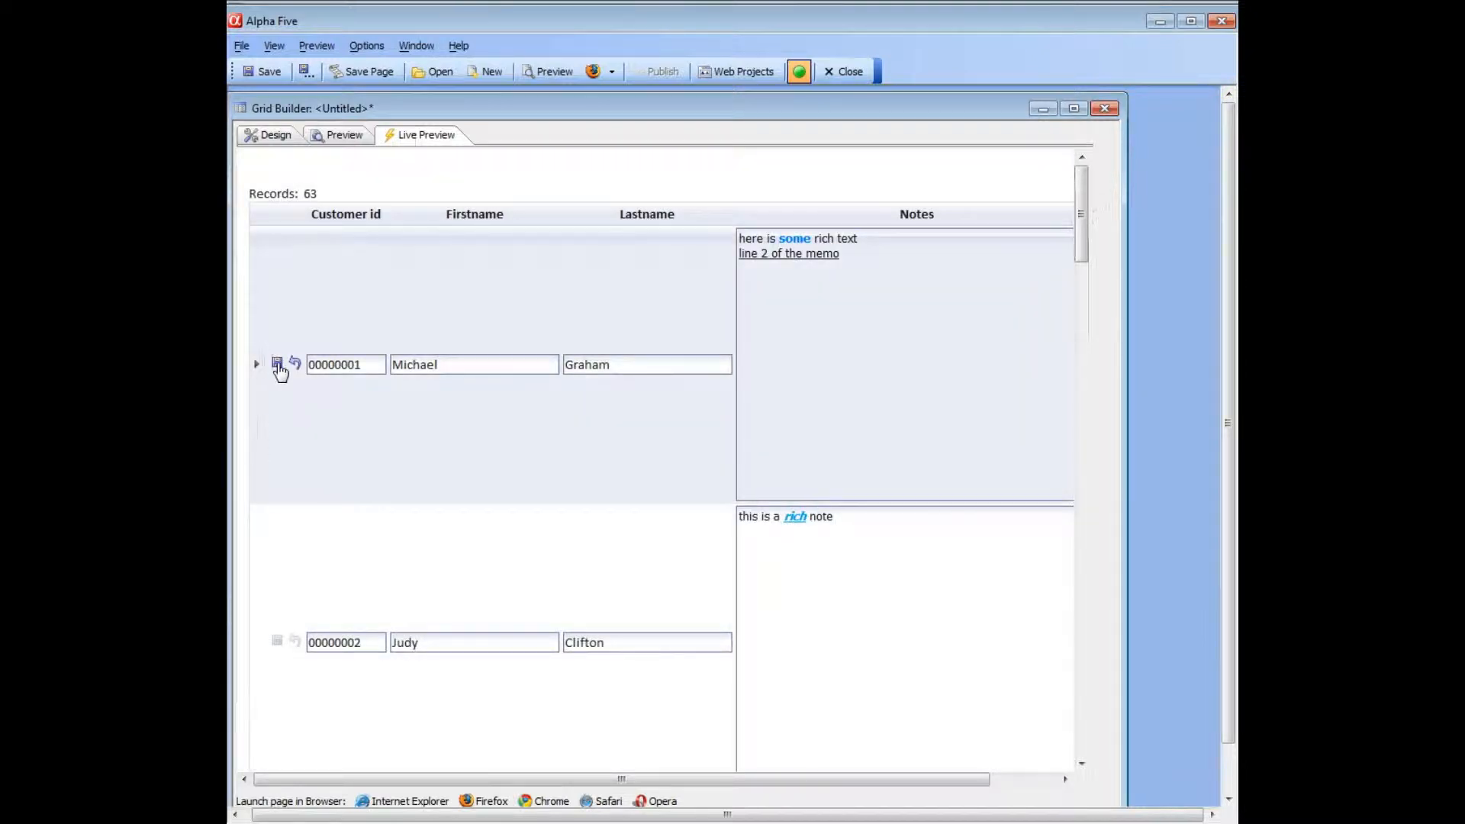
left_click(278, 365)
Examine the rich text editor on the sixth record's Notes field, leaving it without saving.
left_click_drag(1082, 224, 1076, 424)
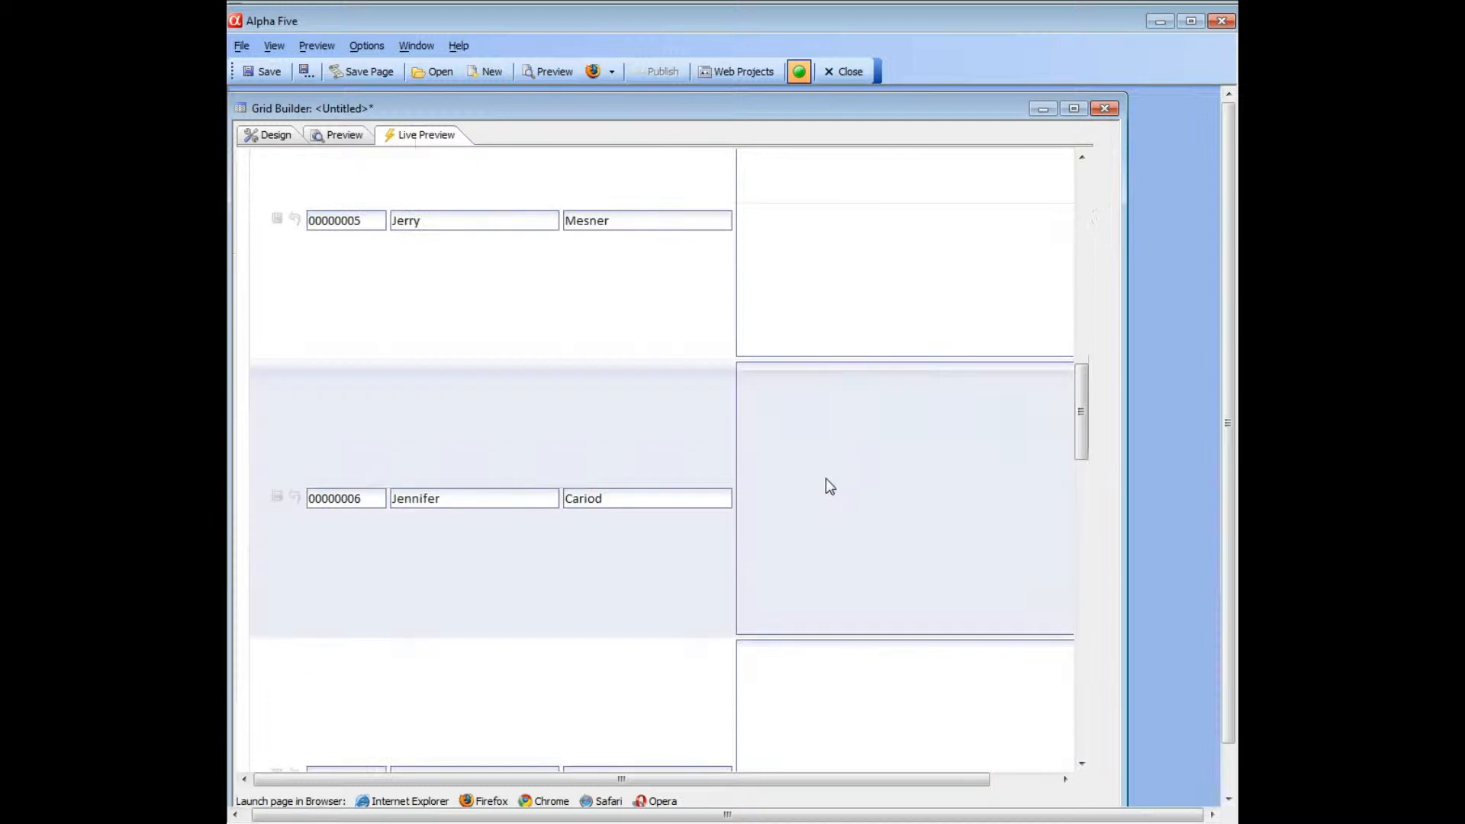
left_click(826, 481)
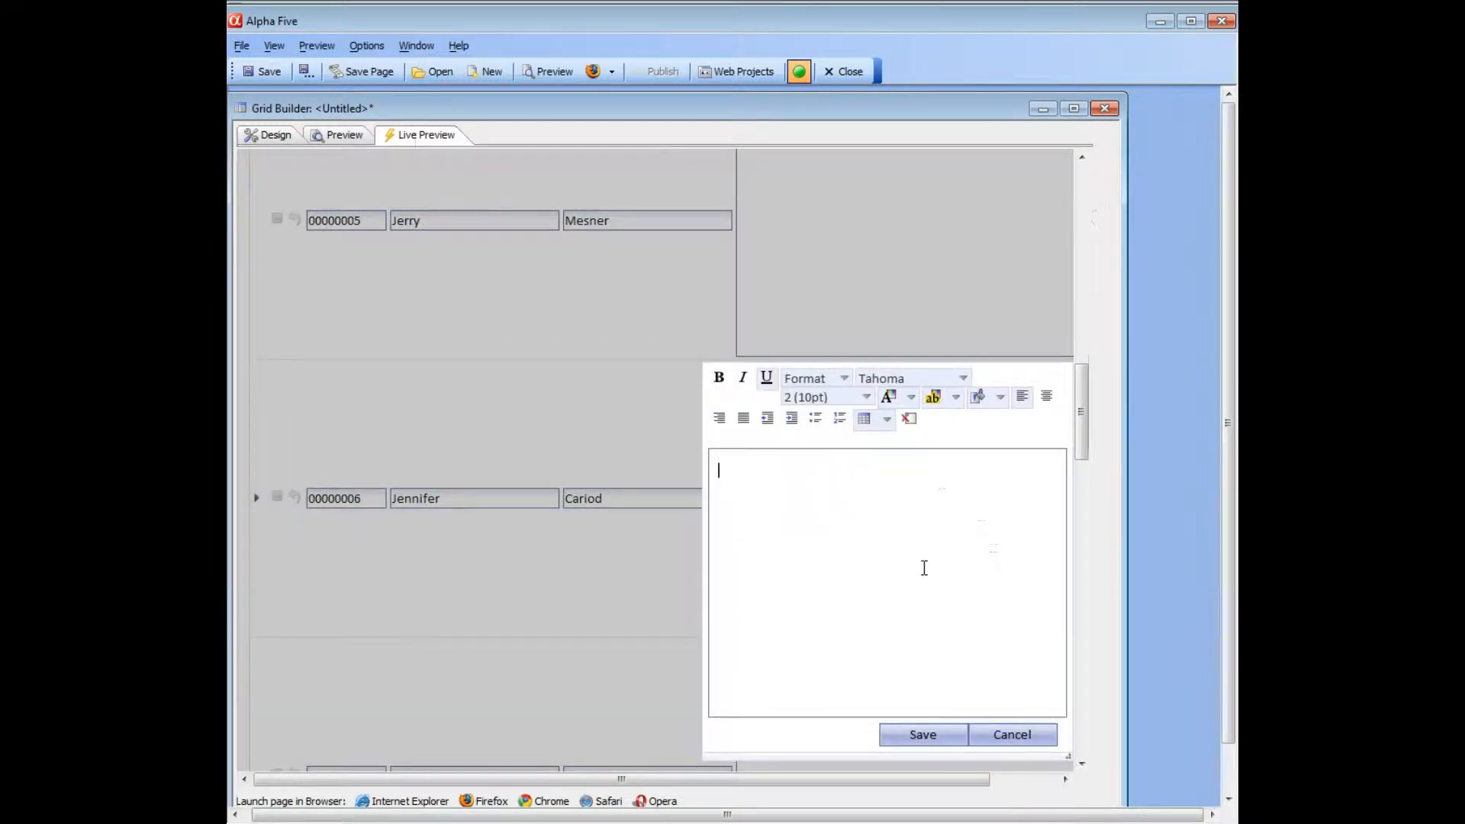
left_click(1007, 734)
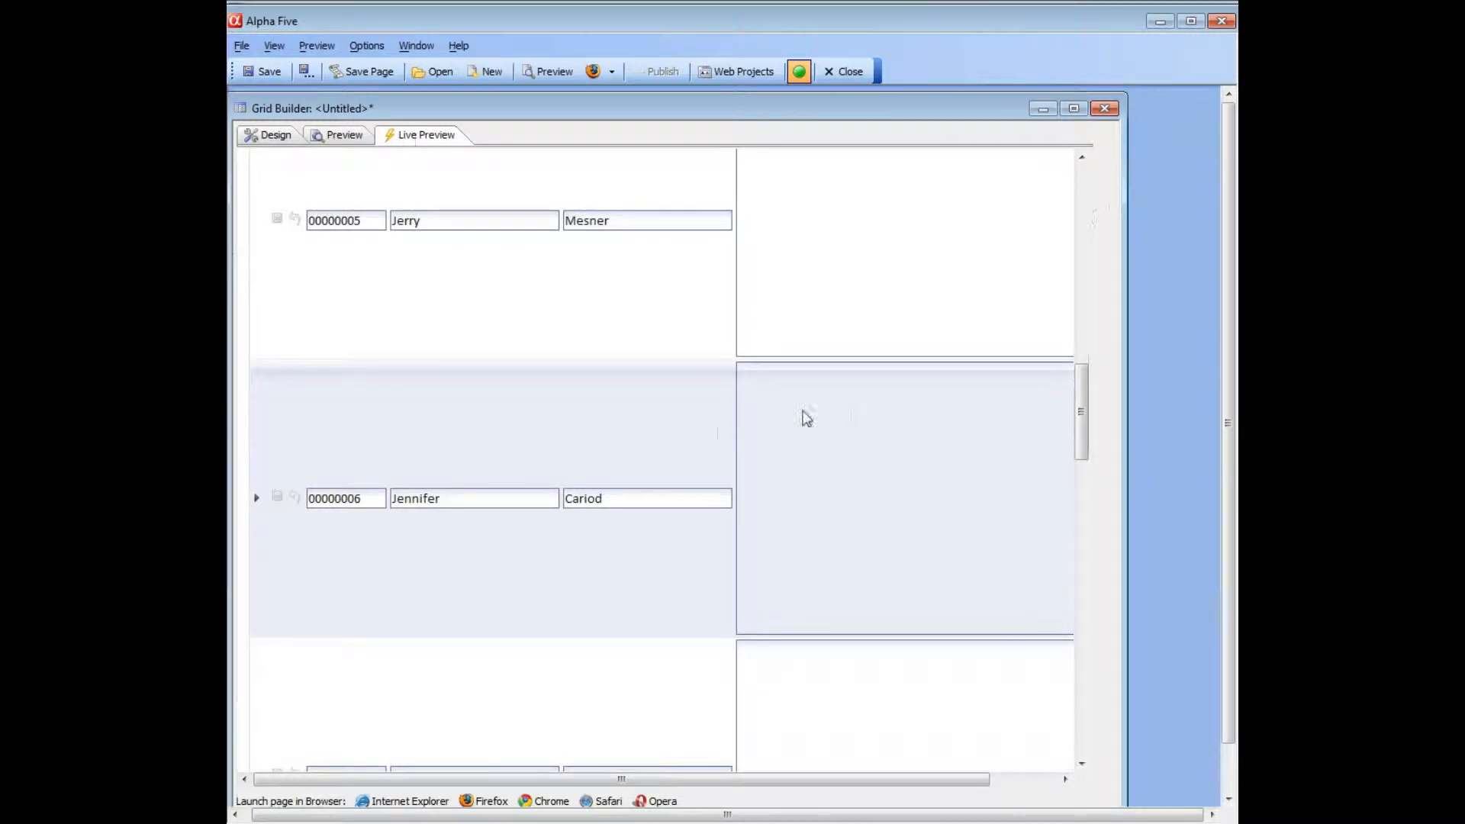
left_click(827, 405)
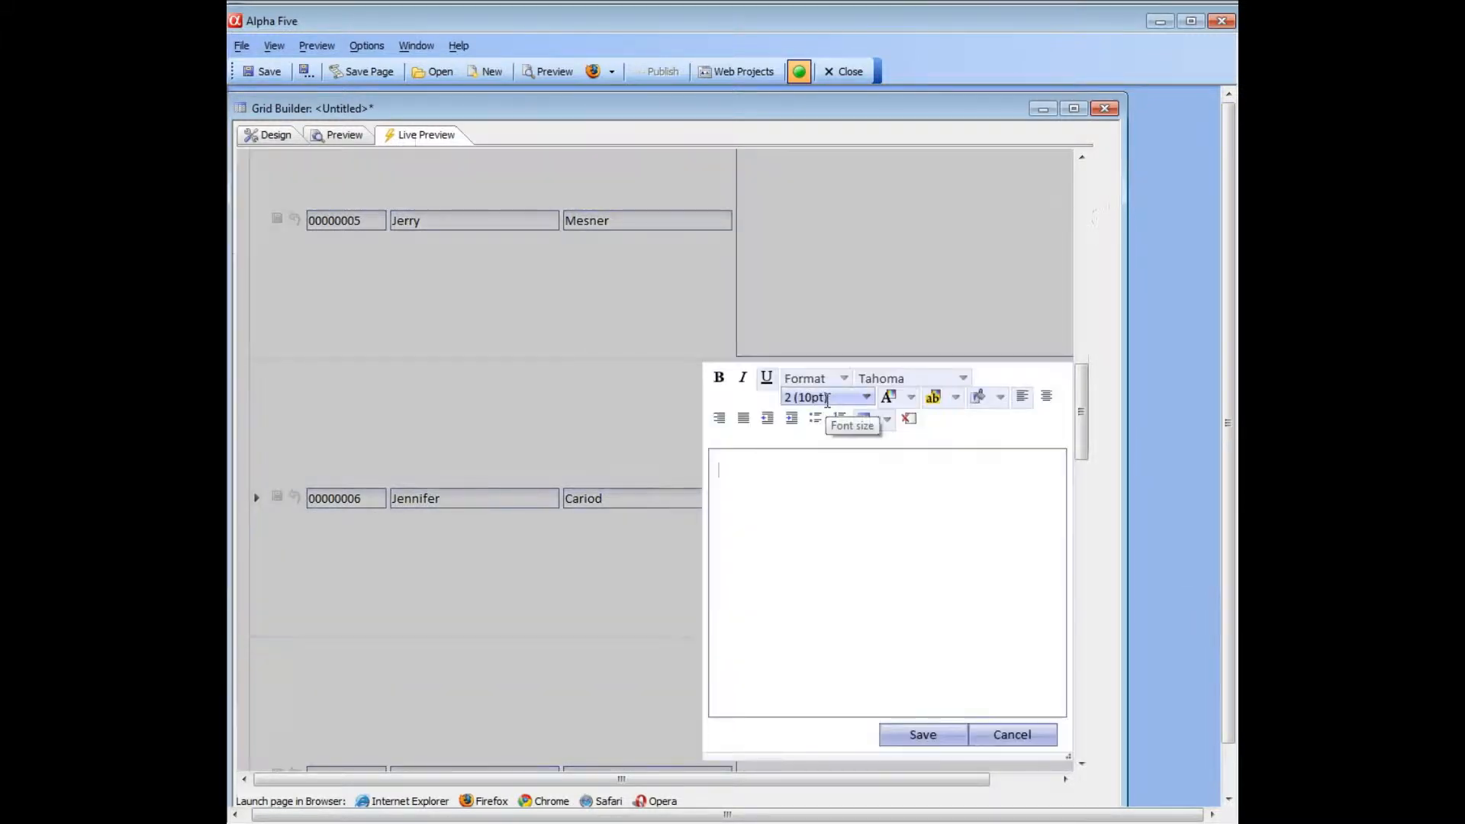
left_click(1012, 736)
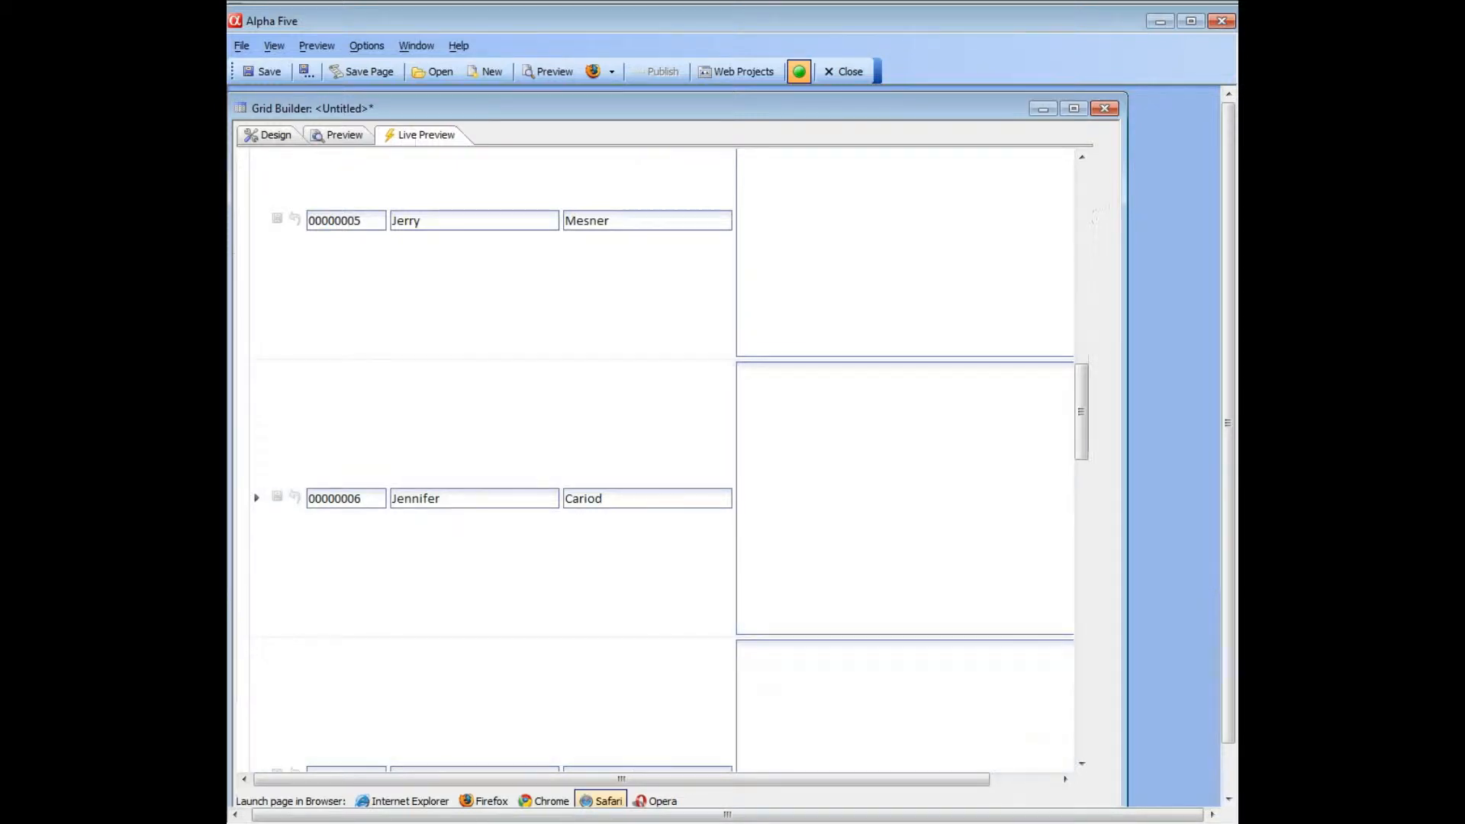
Close the untitled grid without saving and create a new grid from the Grid with updateable Detail View (DBF) template.
double_click(241, 109)
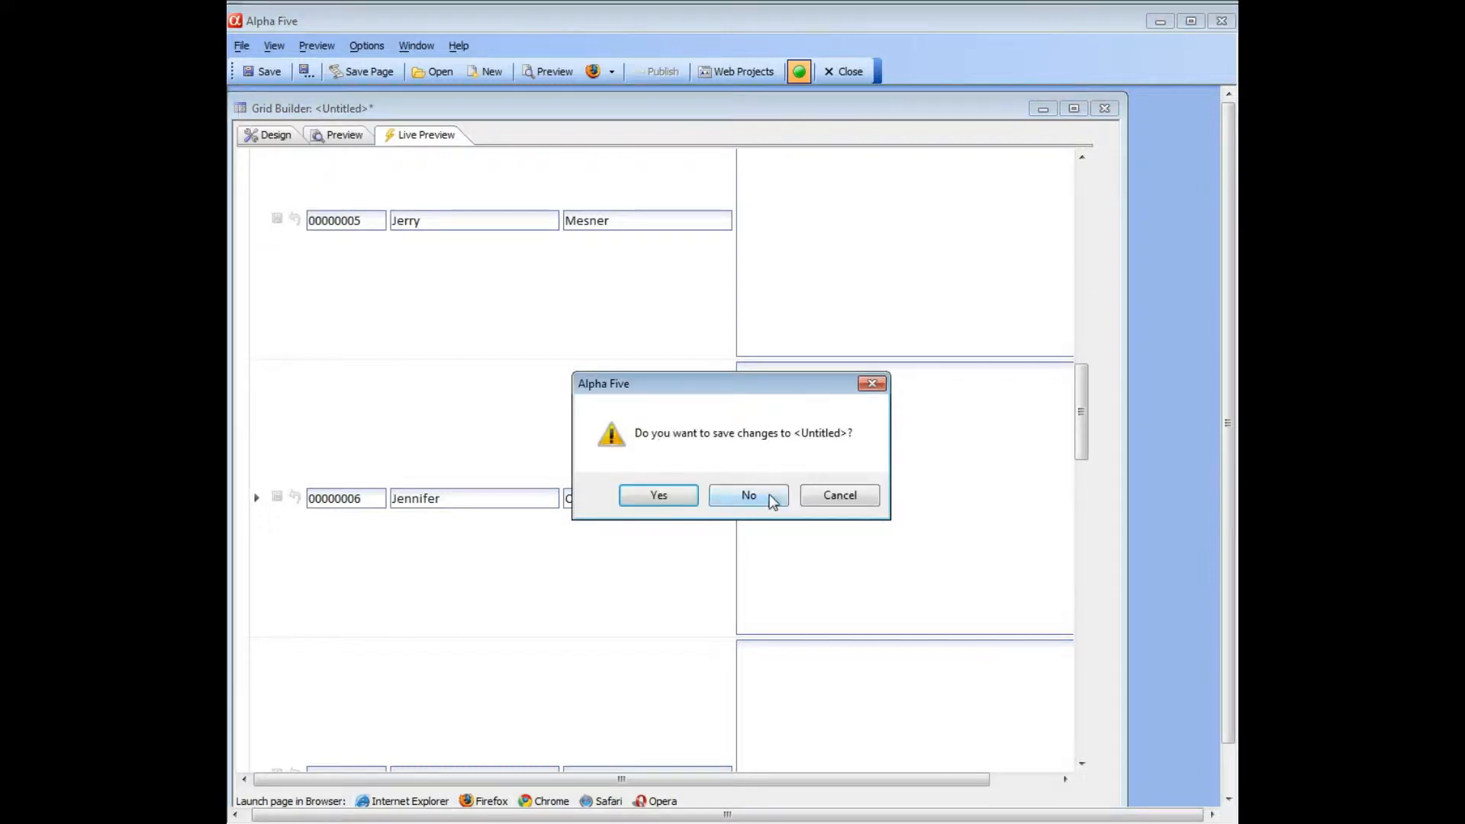
left_click(772, 502)
left_click(281, 136)
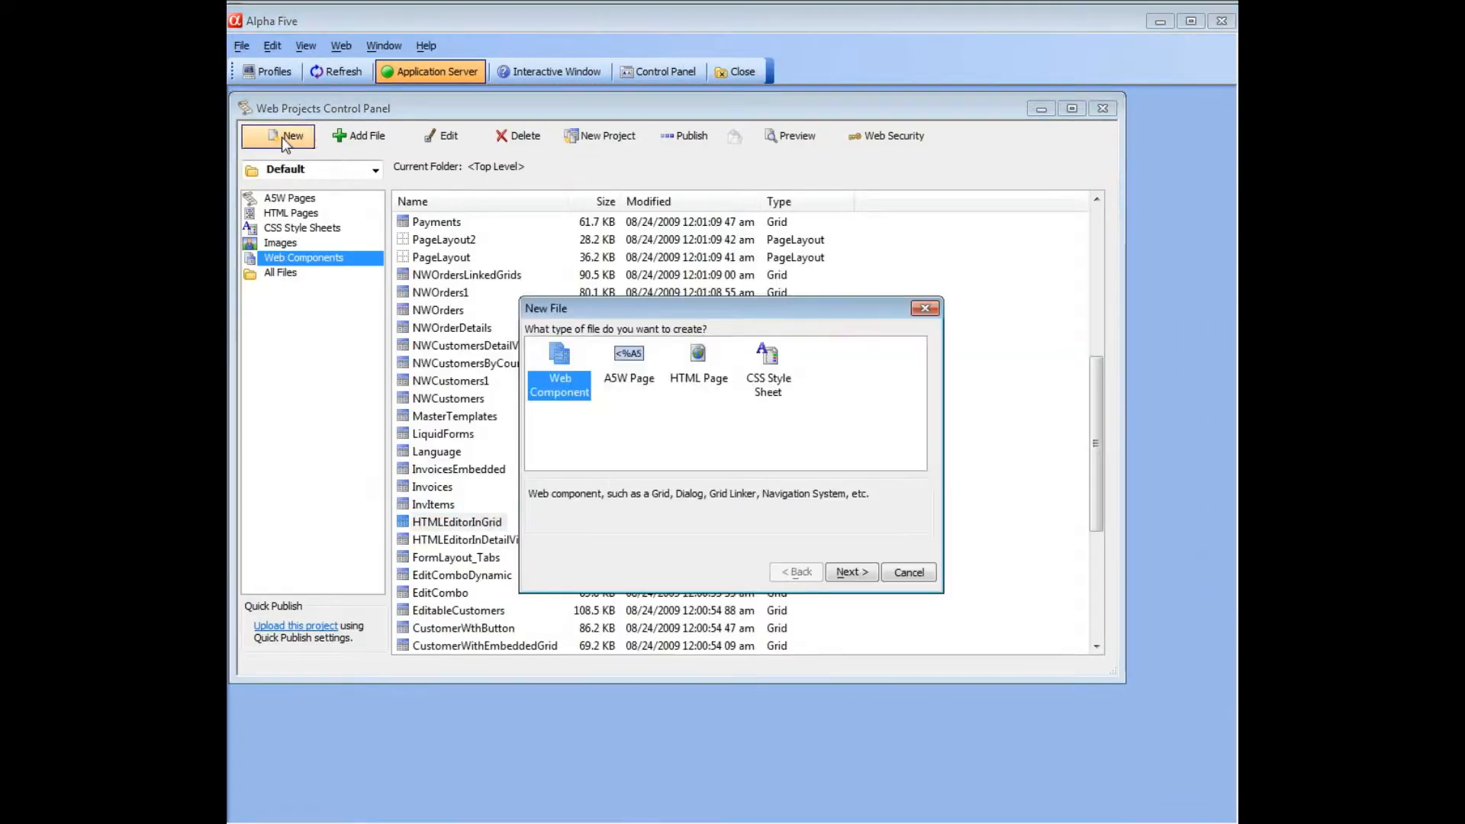
left_click(852, 572)
left_click(630, 355)
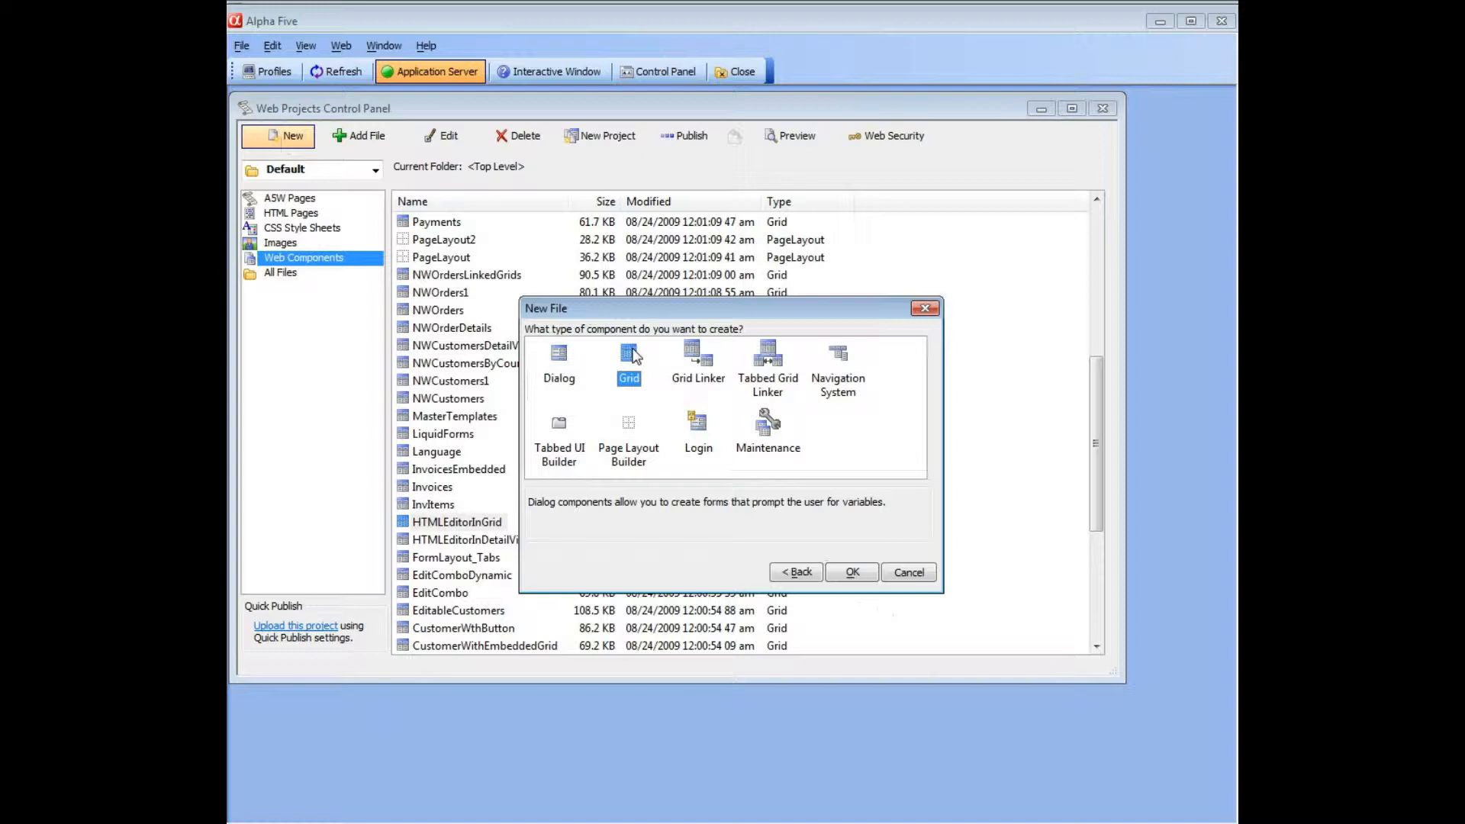
left_click(852, 572)
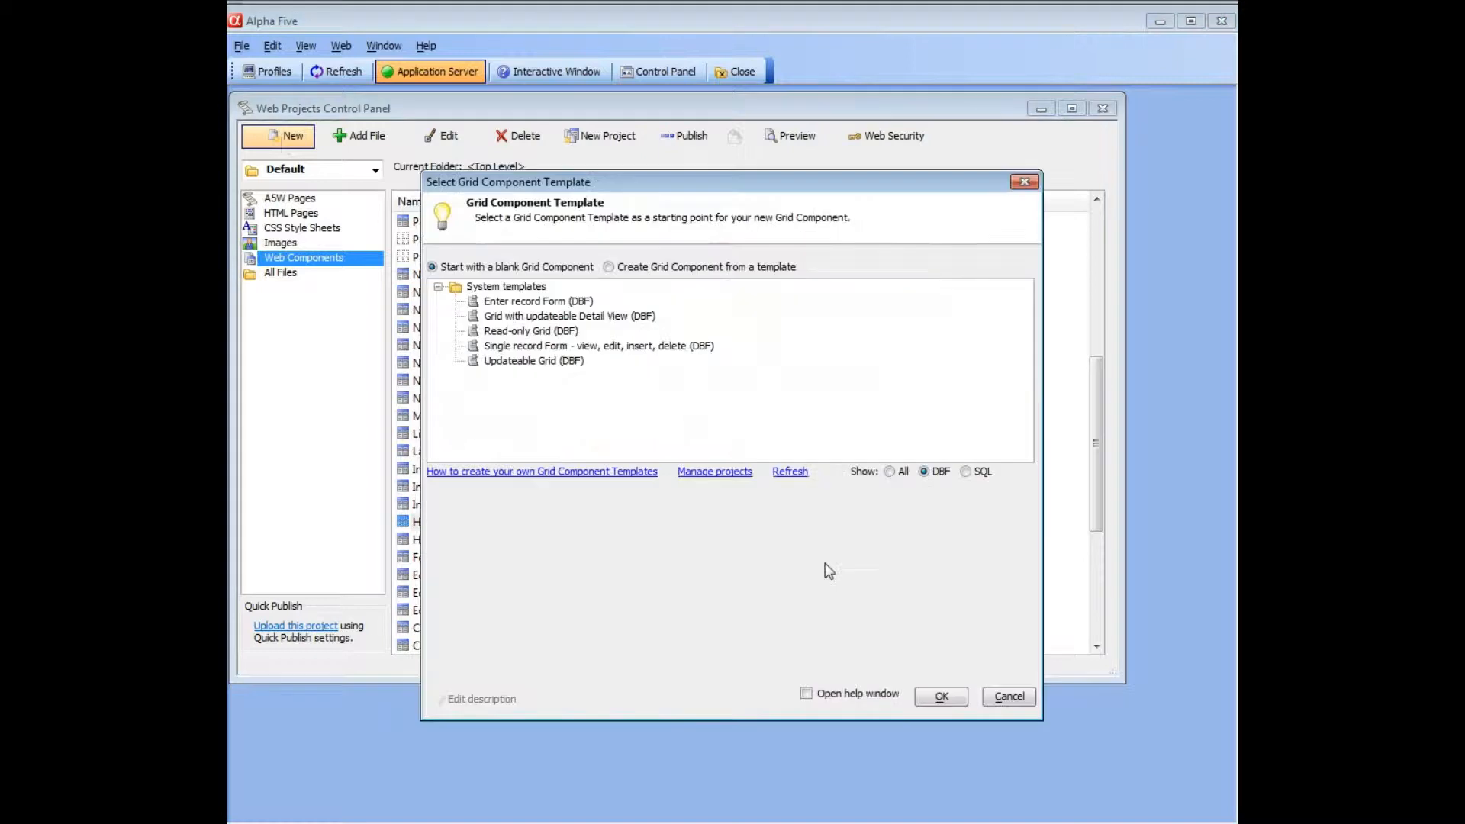
left_click(517, 317)
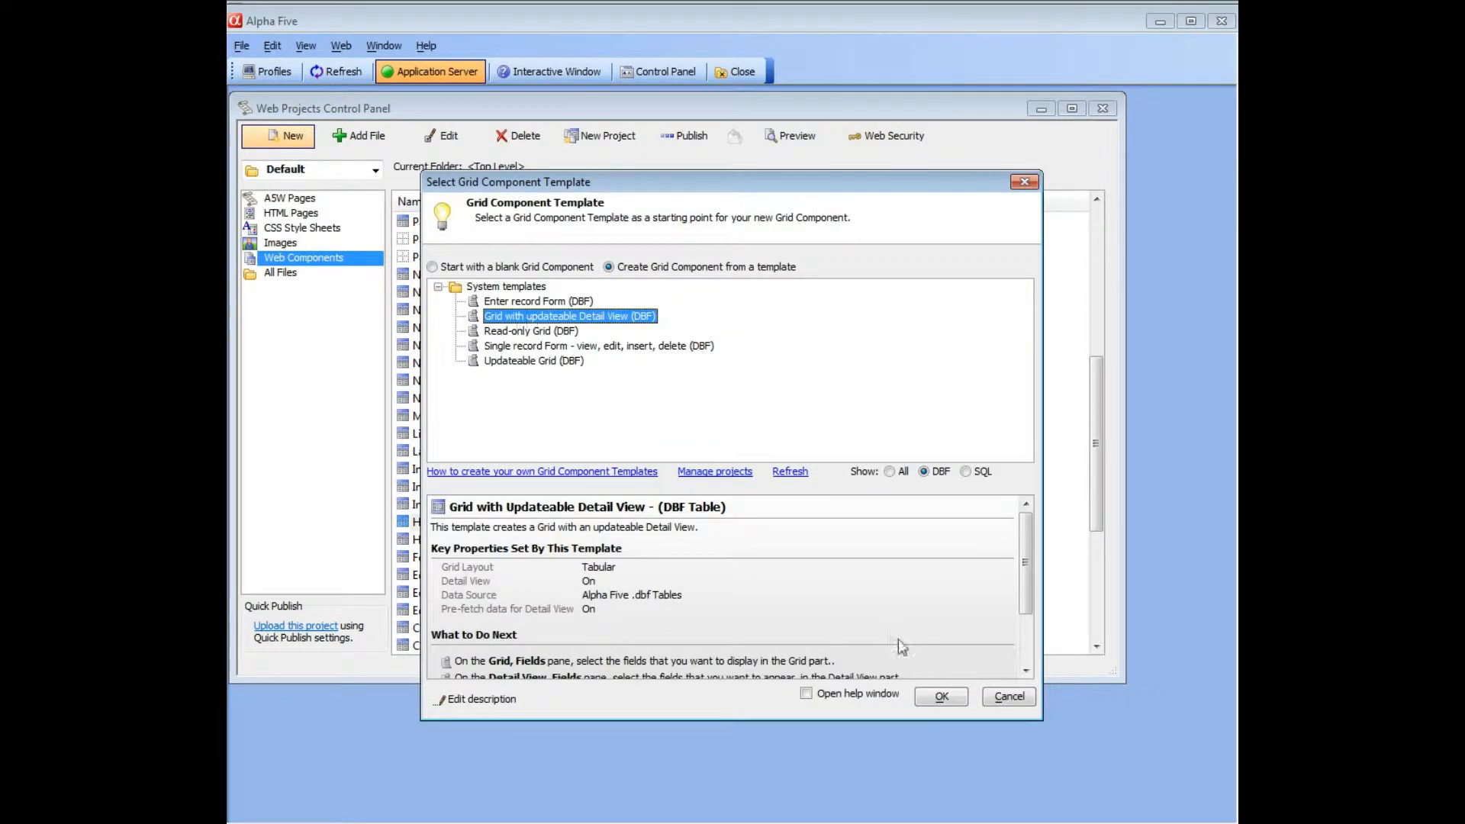
left_click(938, 697)
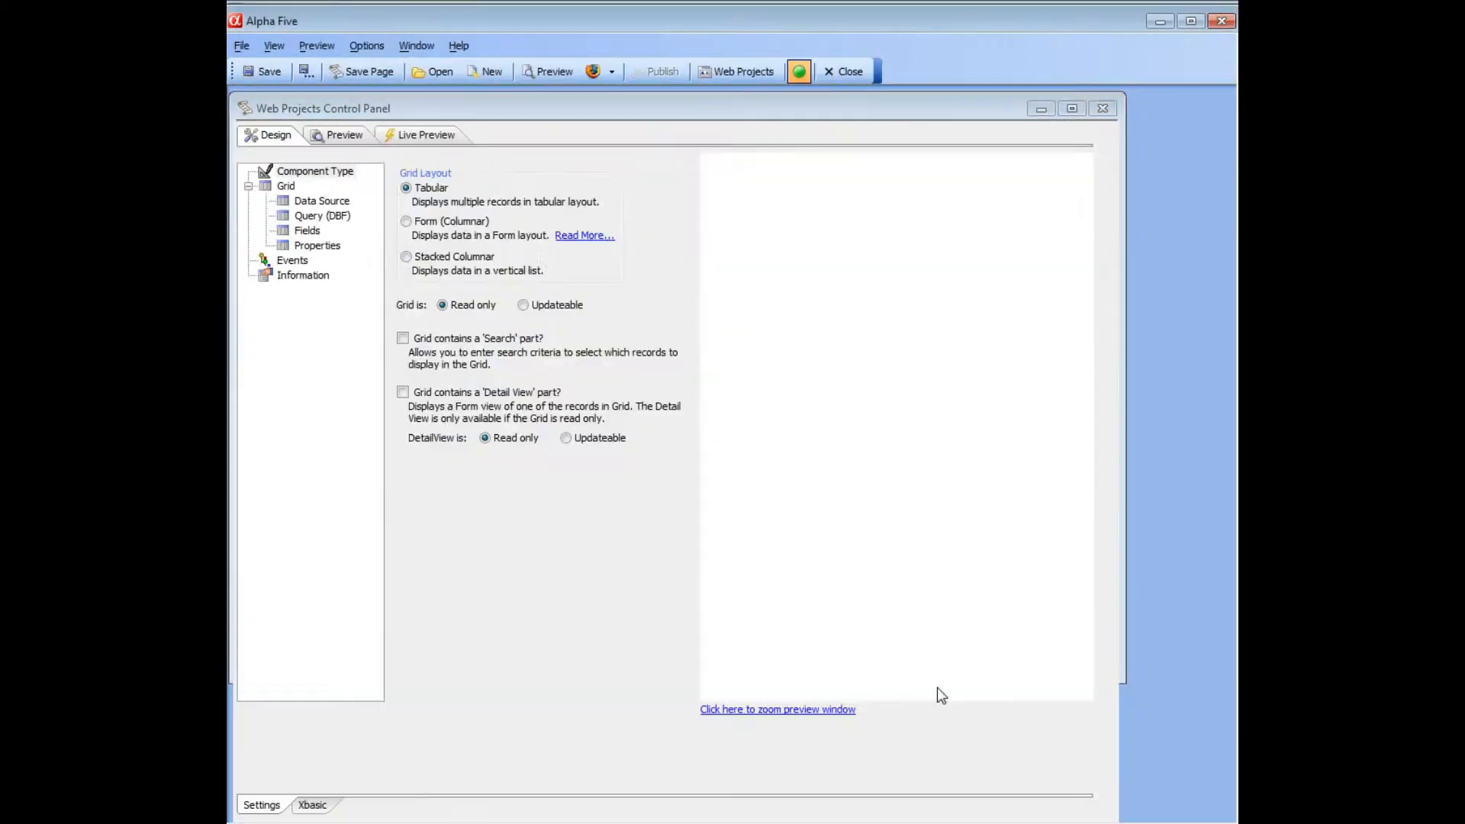
Base the grid on the customer table and add the Customer_id, Firstname, Lastname and Company fields to its grid part.
left_click(813, 196)
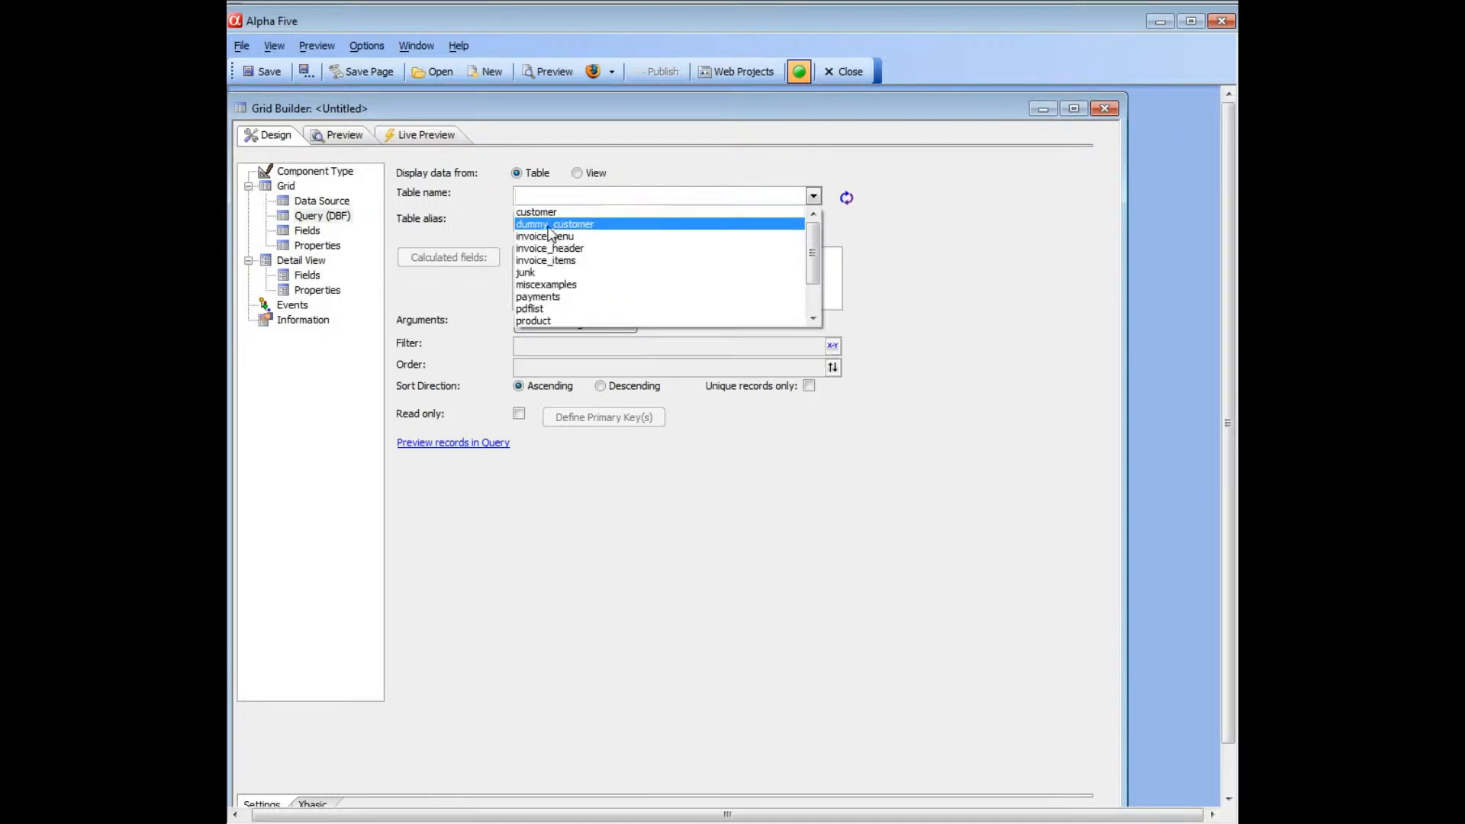
left_click(566, 212)
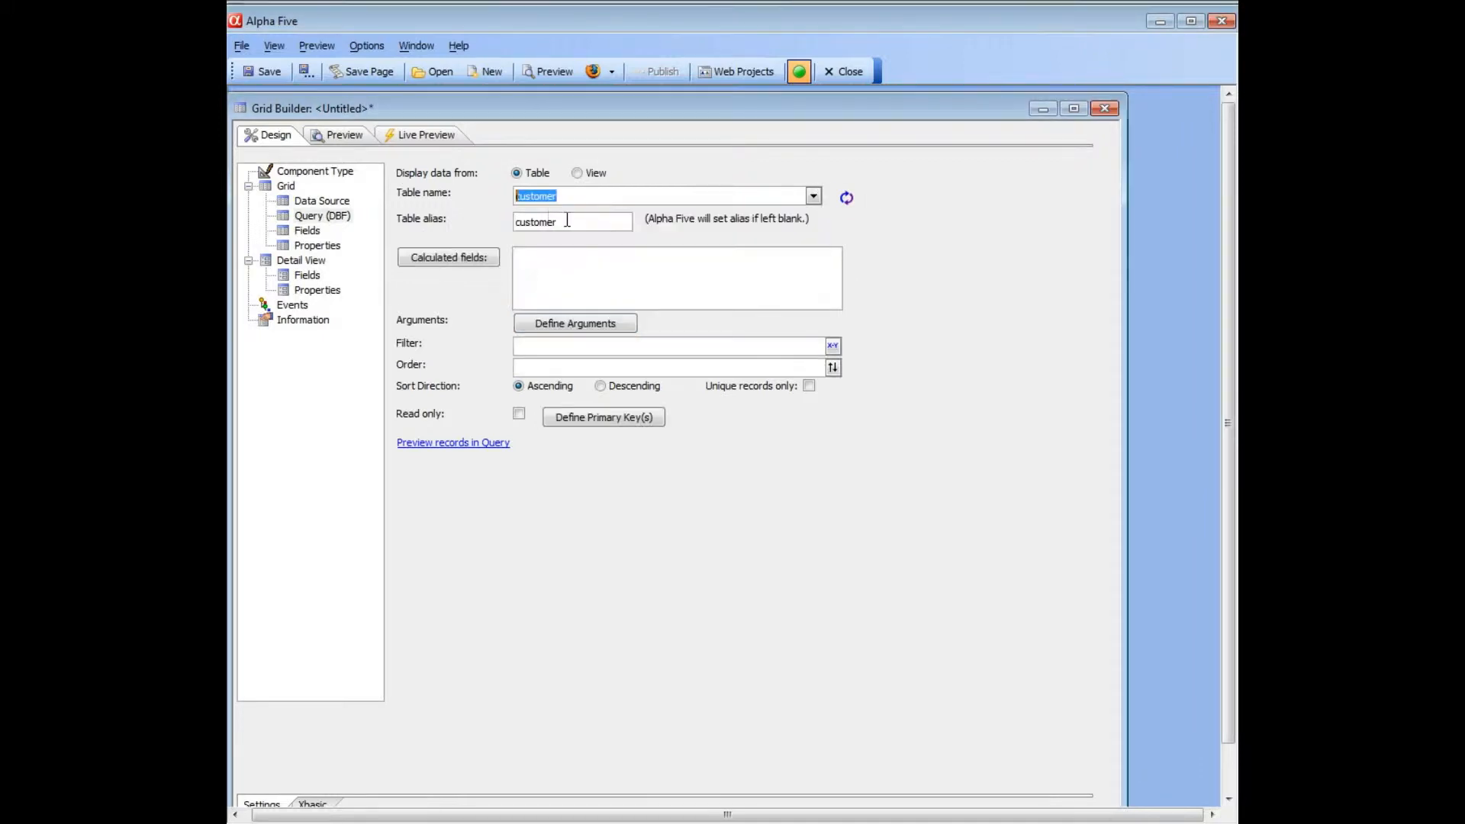
left_click(308, 233)
left_click_drag(424, 175, 435, 221)
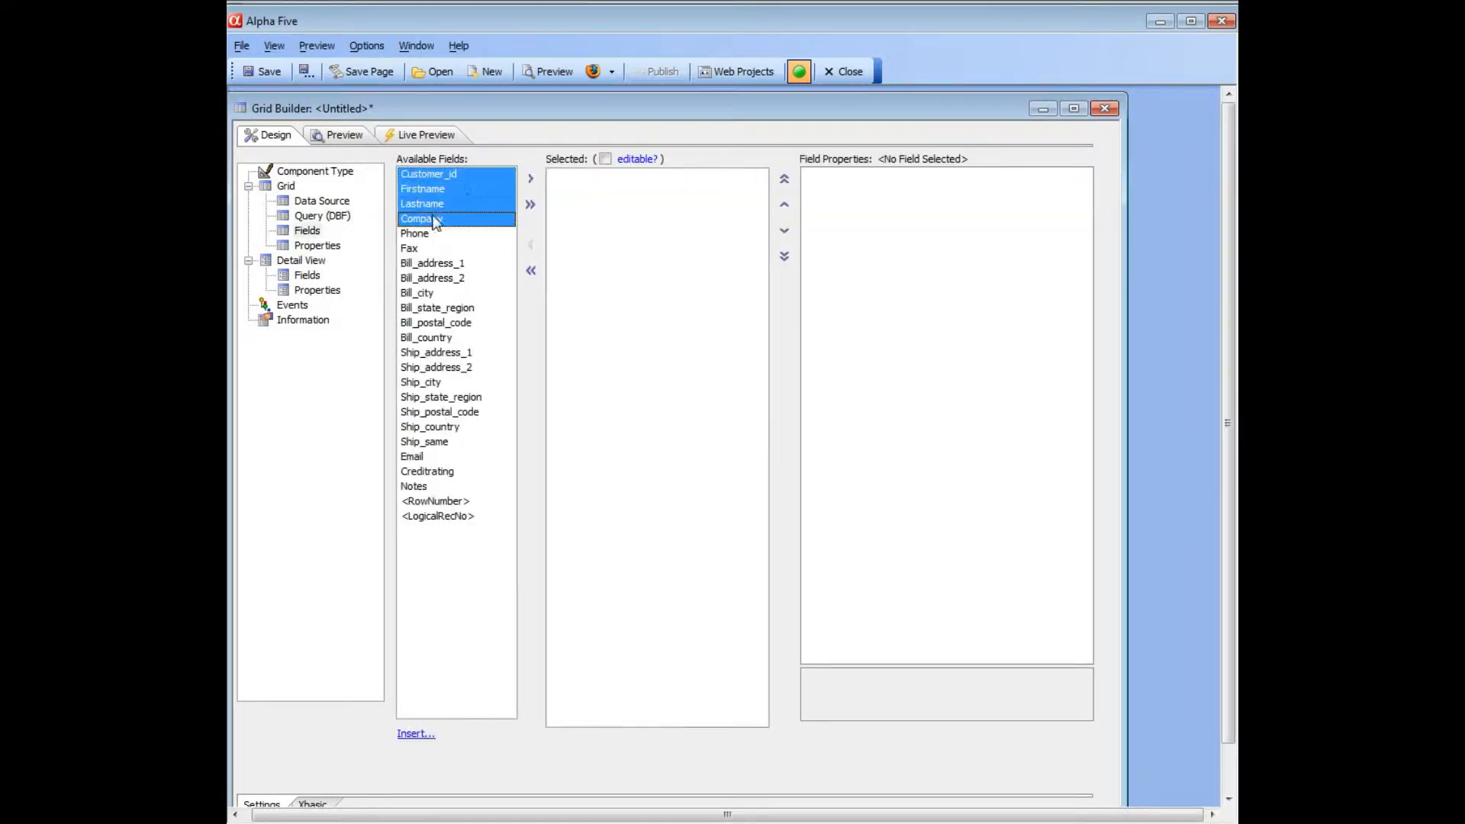
left_click(531, 178)
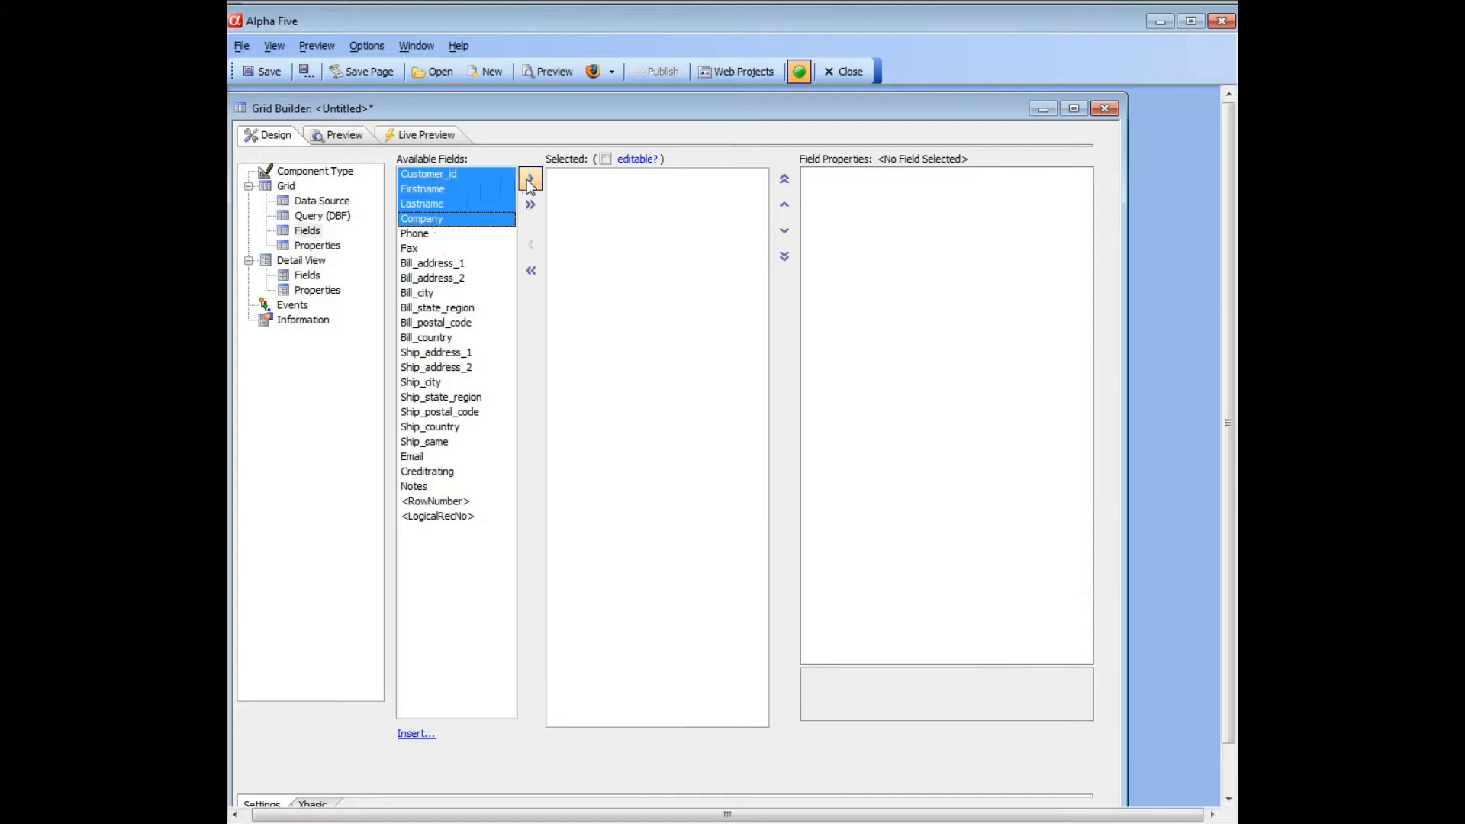
Add the Customer_id, Firstname, Lastname, Company and Notes fields to the Detail View.
left_click(308, 276)
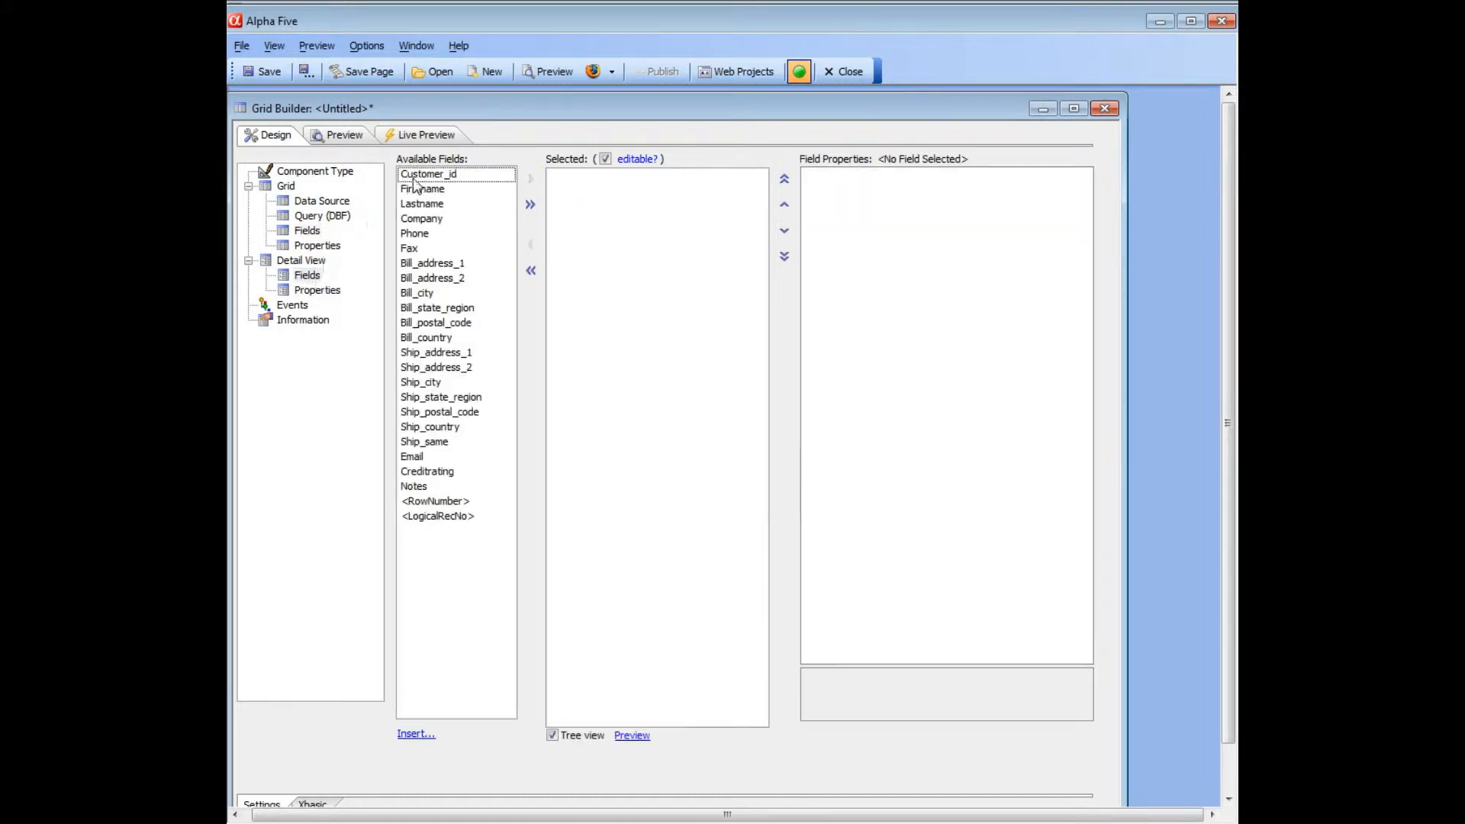
left_click_drag(413, 177, 432, 220)
left_click(531, 178)
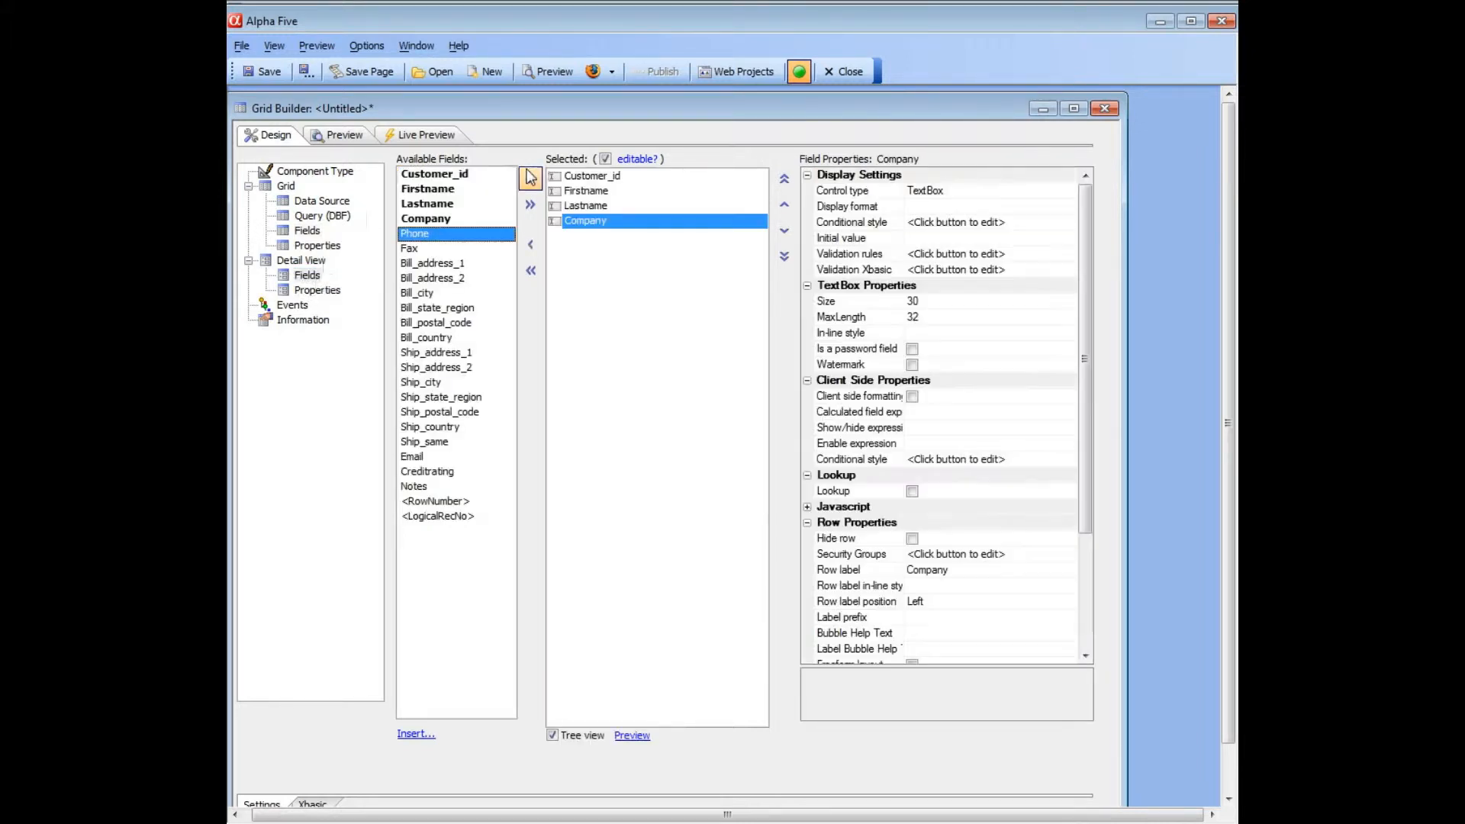
double_click(409, 485)
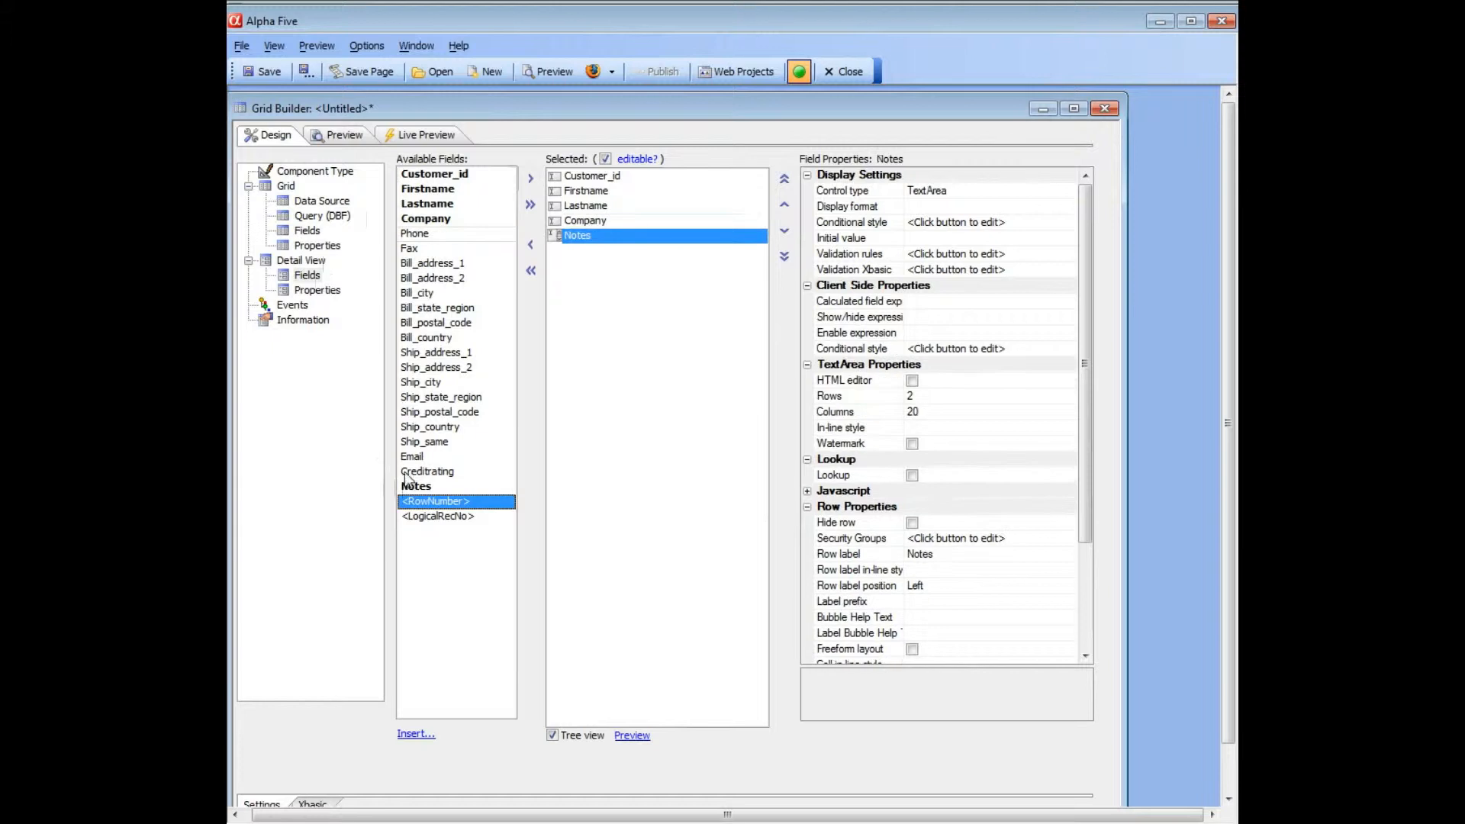
Enable the HTML editor for the Detail View's Notes field and set its width and height to 4in each.
left_click(913, 380)
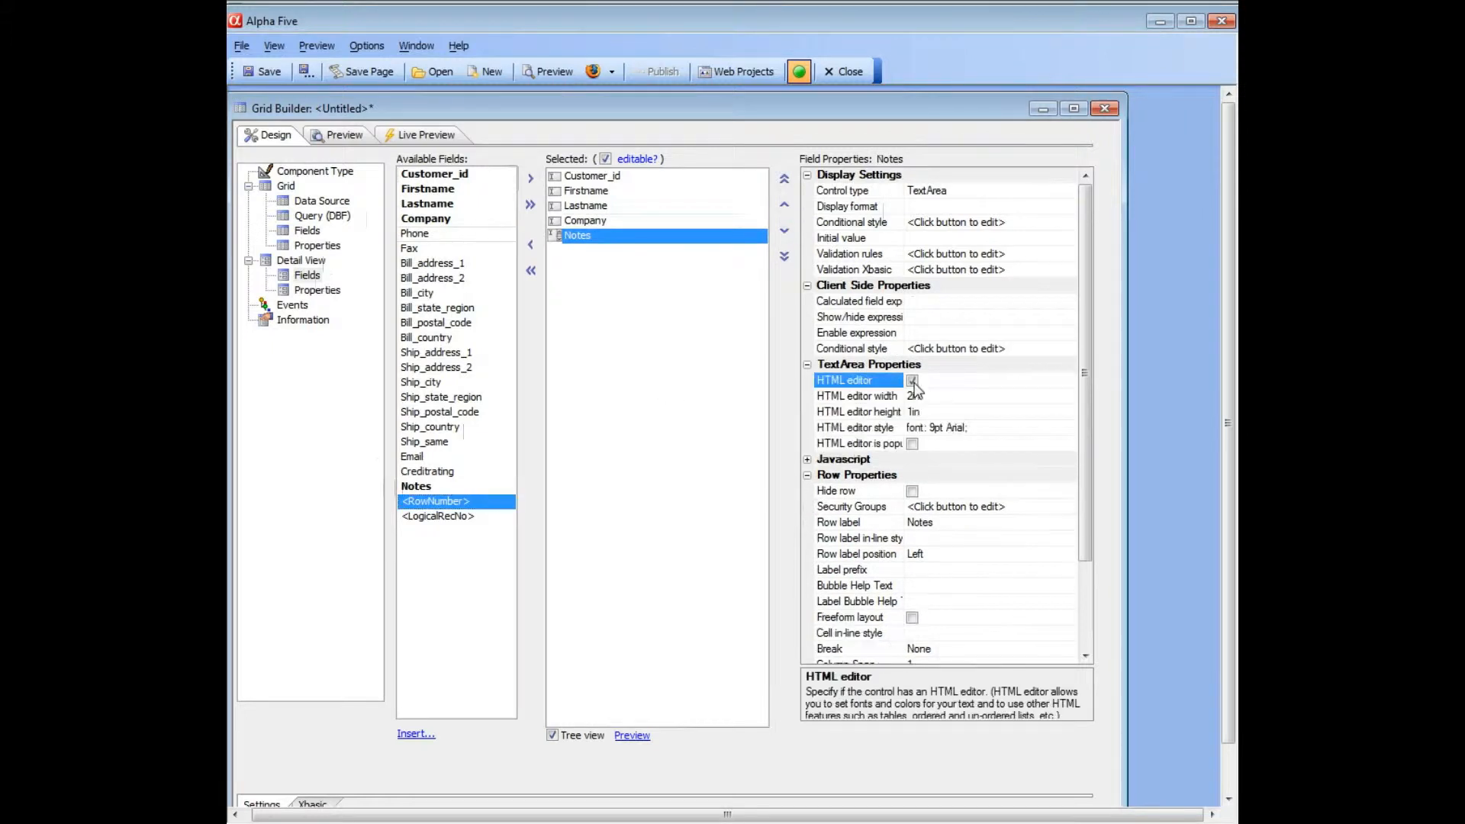
left_click(885, 397)
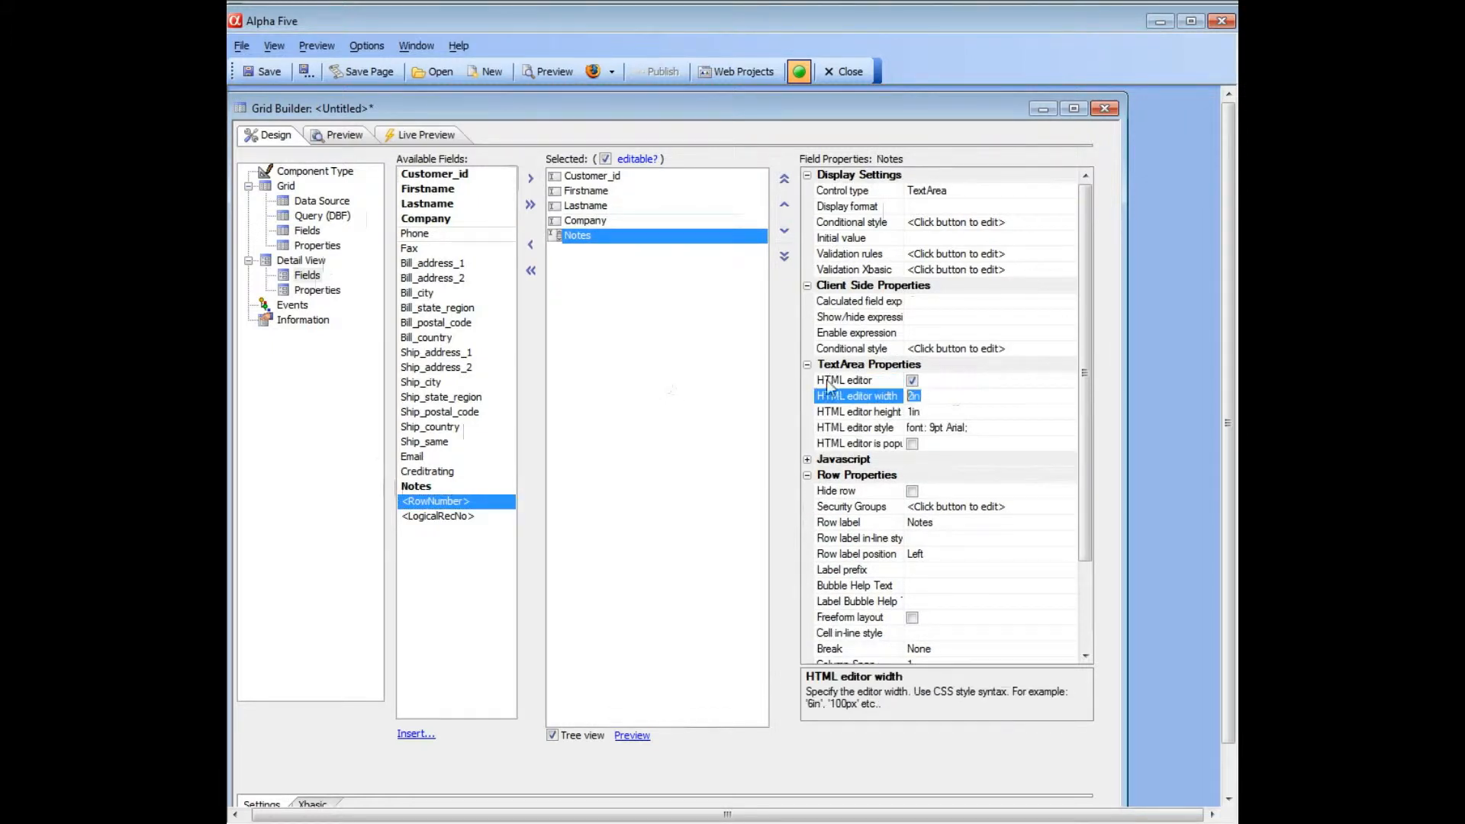
type("4")
key("Return")
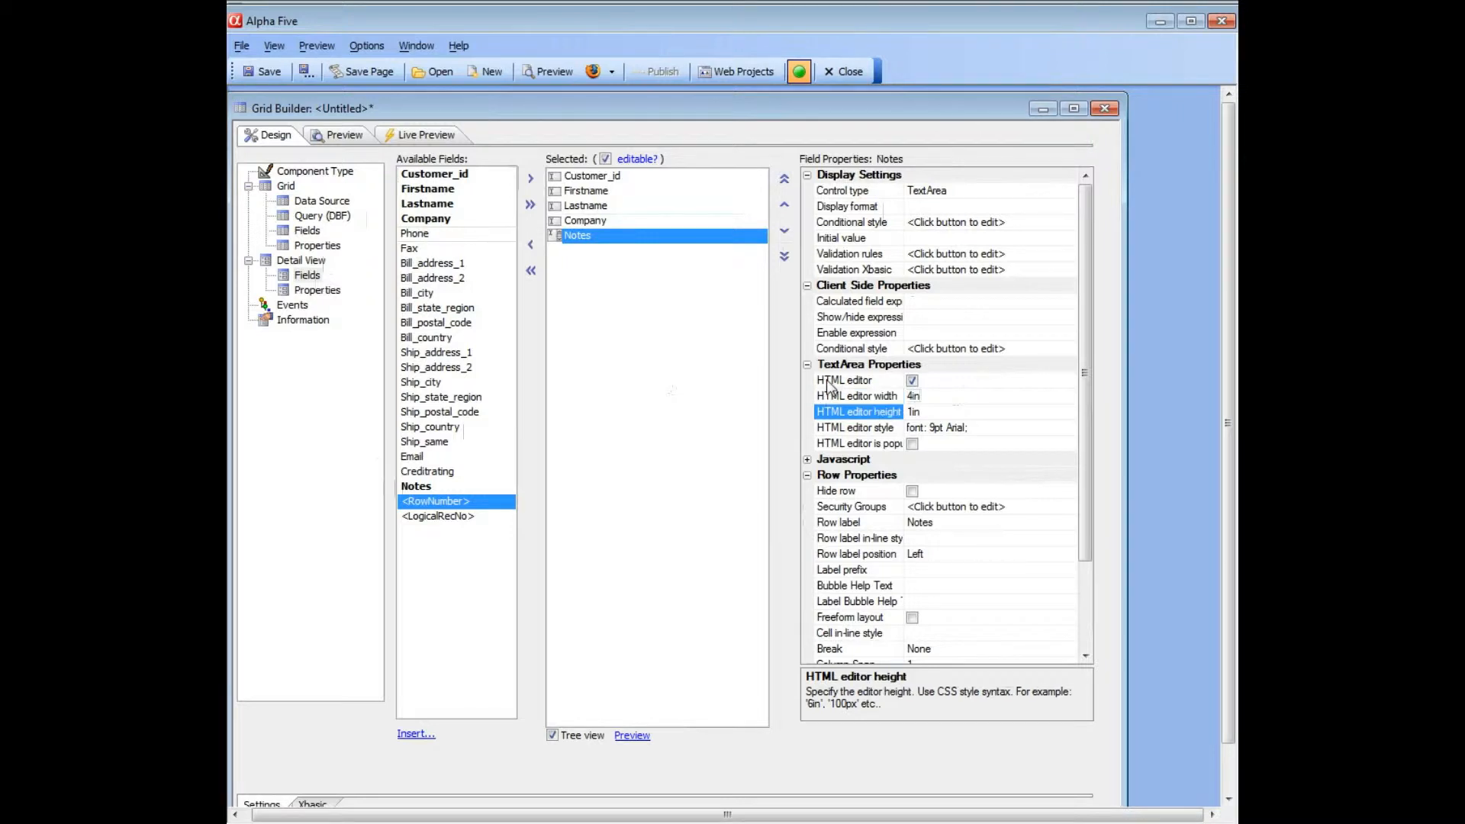
type("4")
left_click_drag(1125, 443, 1175, 447)
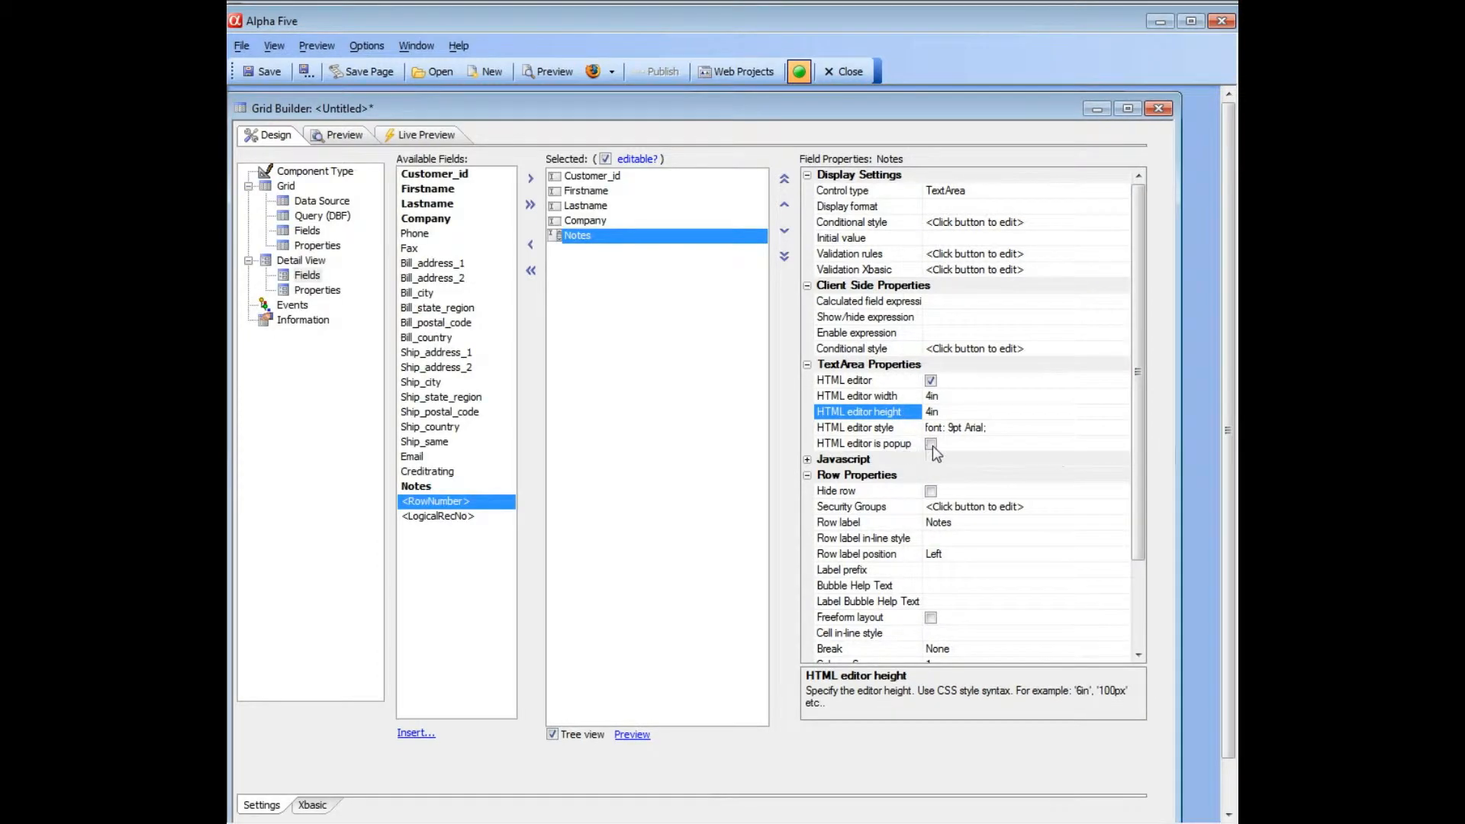
Run the grid in Live Preview and add a third line, "here is some more text", to the first record's Notes.
left_click(431, 138)
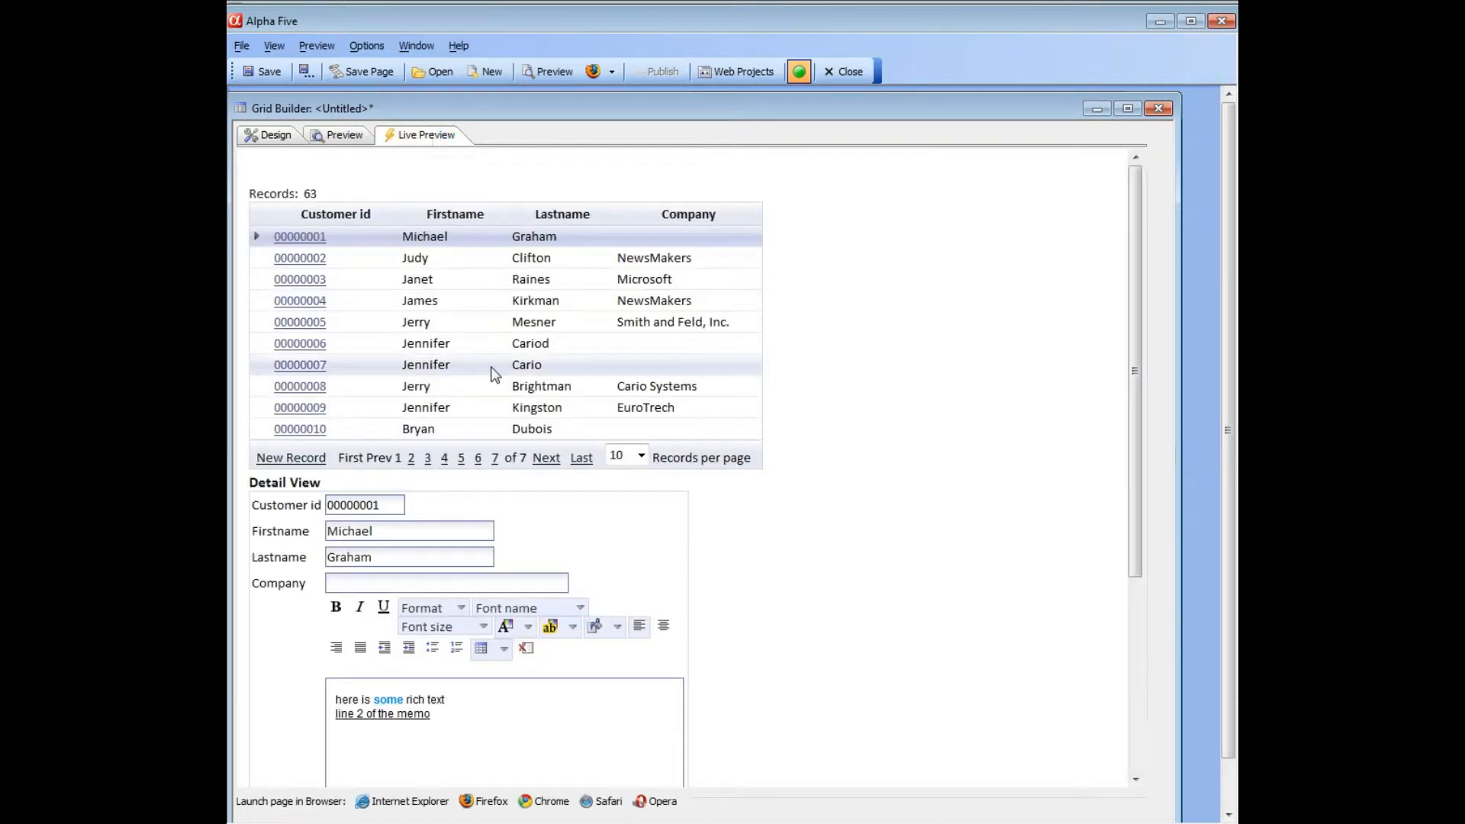
left_click_drag(1137, 287, 1142, 477)
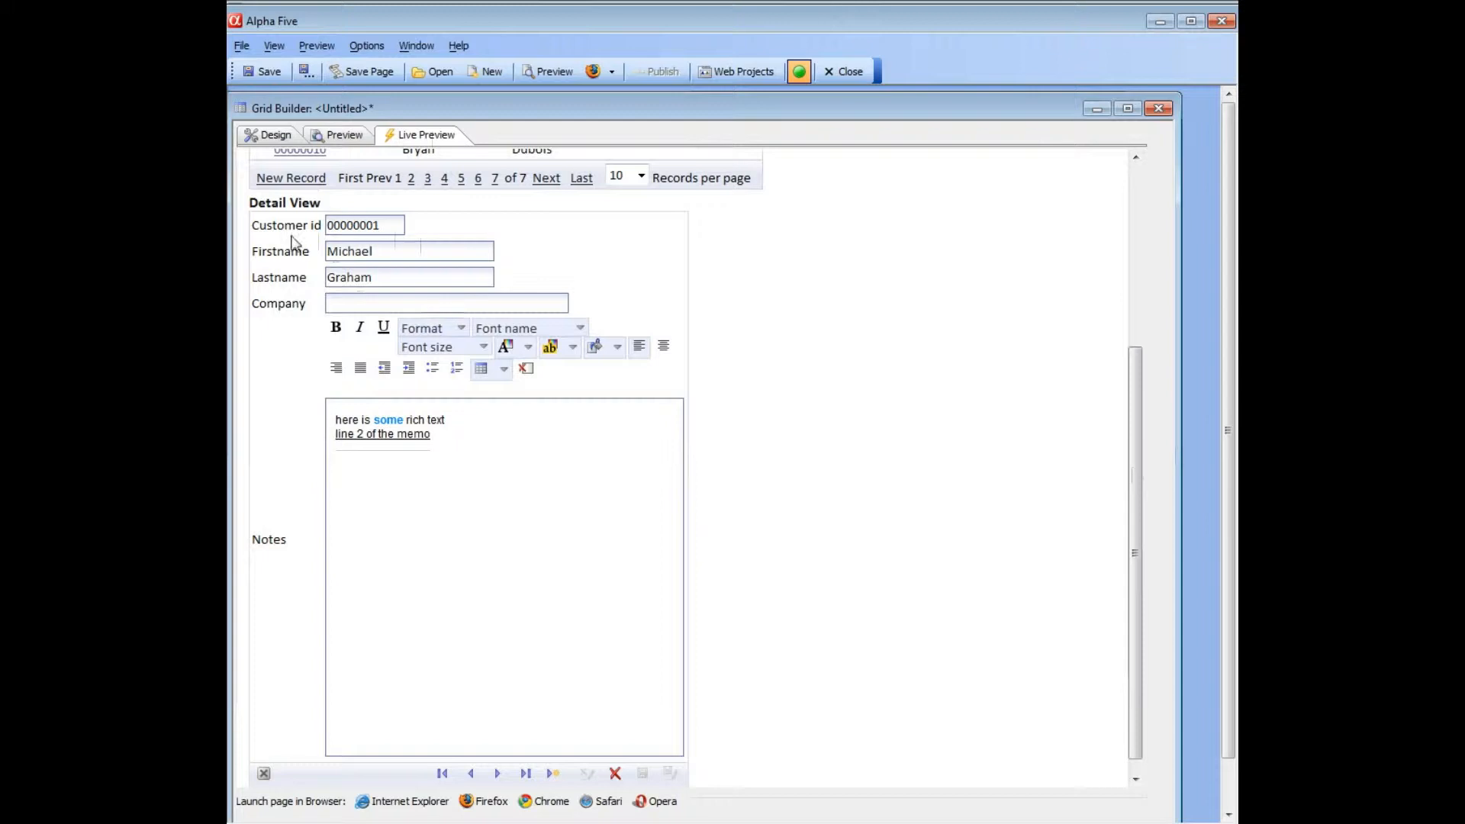
left_click(435, 435)
type("h")
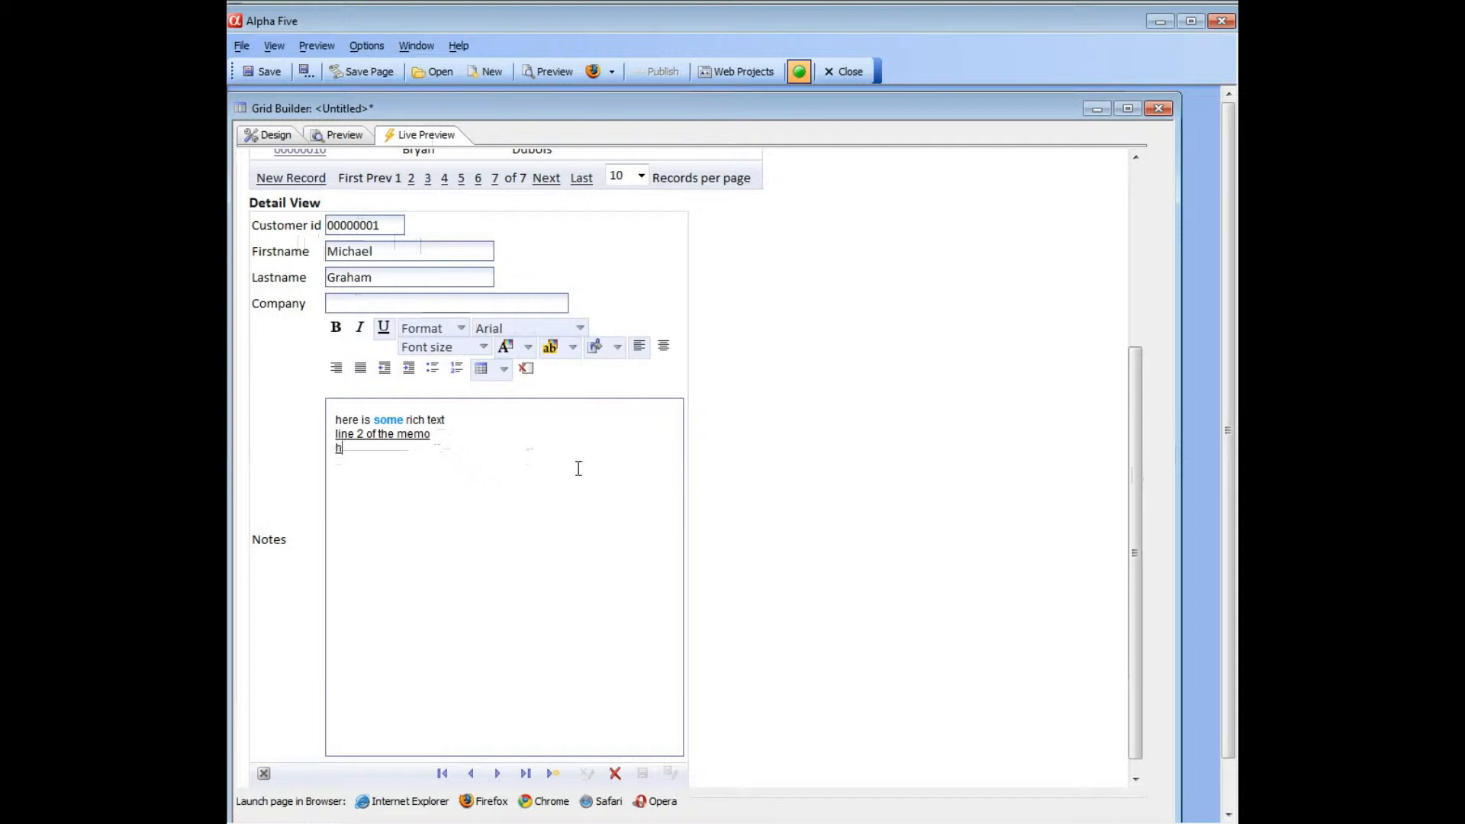
type("ere is some more text")
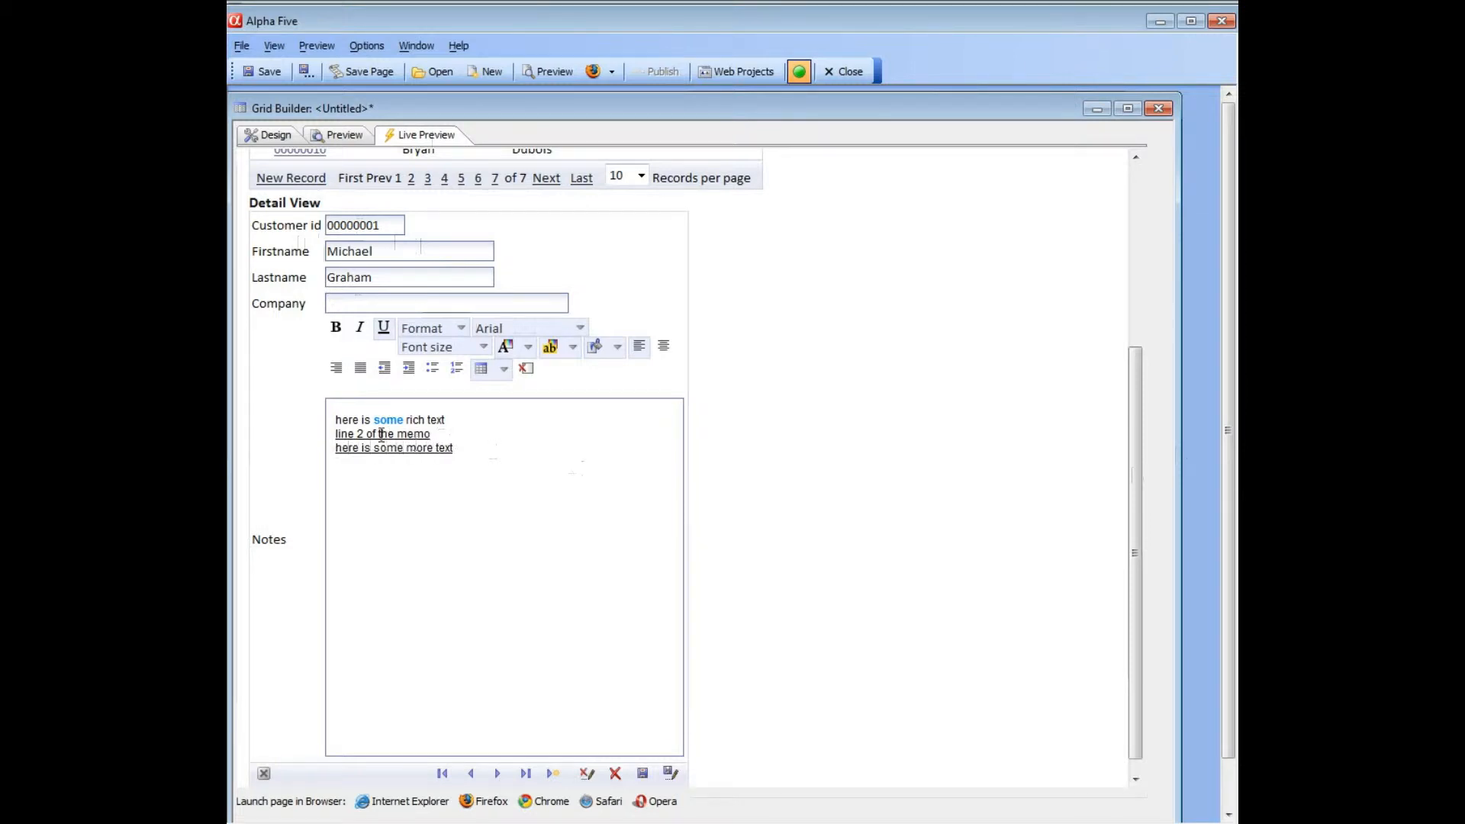
Clear the formatting from the second and third lines of the note.
left_click_drag(336, 434, 456, 451)
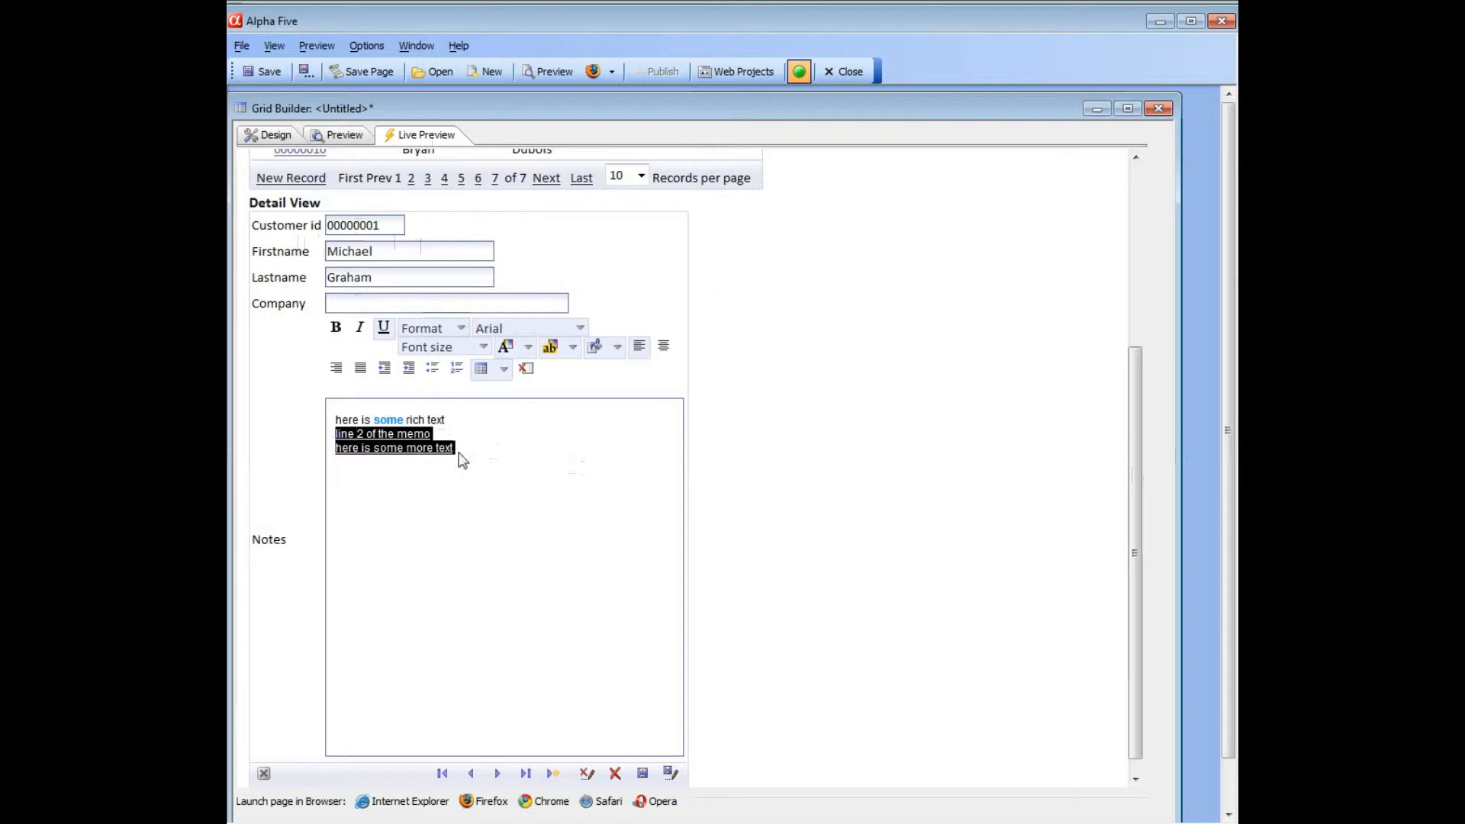
left_click(526, 370)
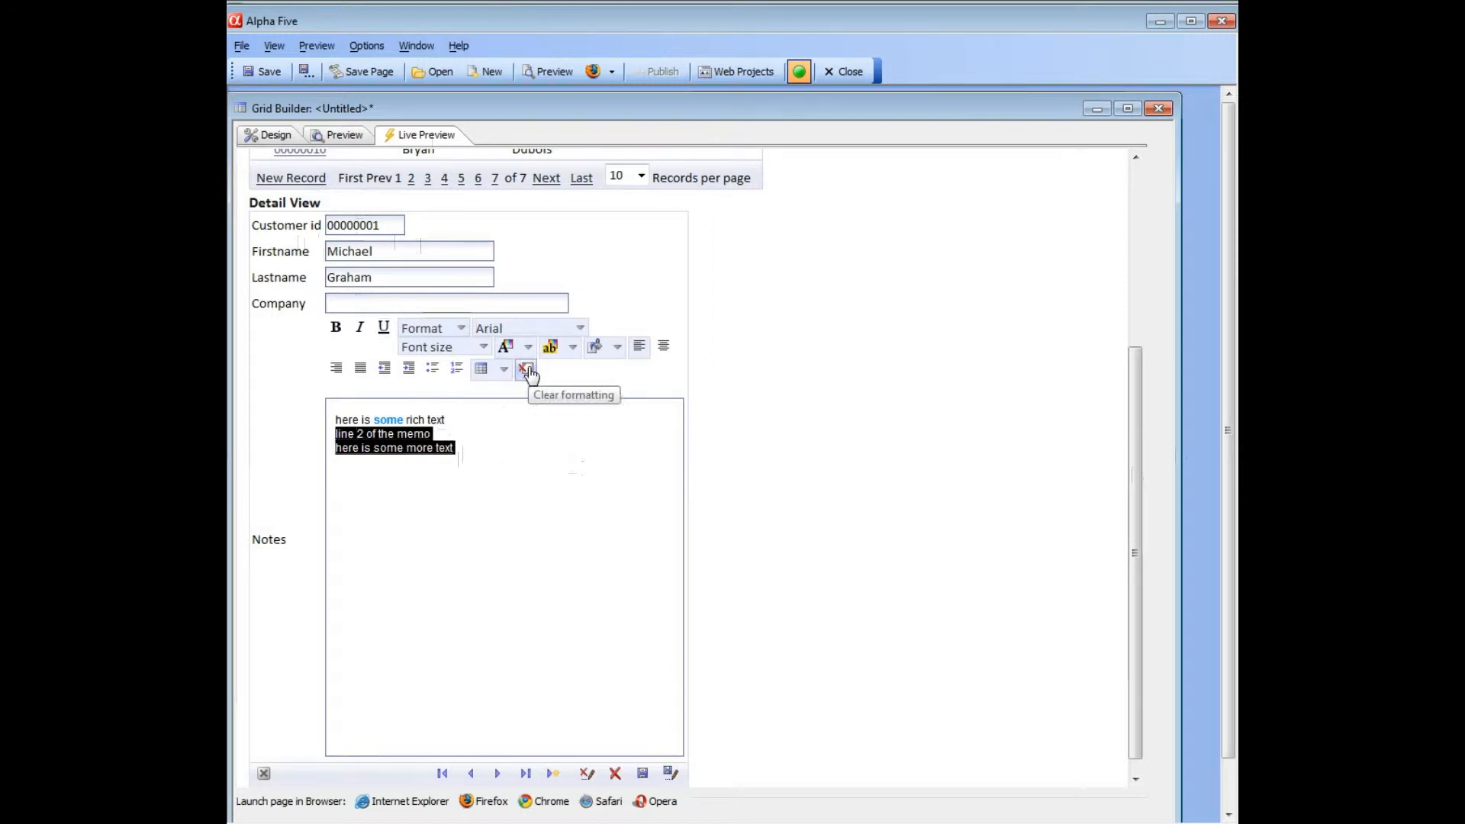
left_click(458, 420)
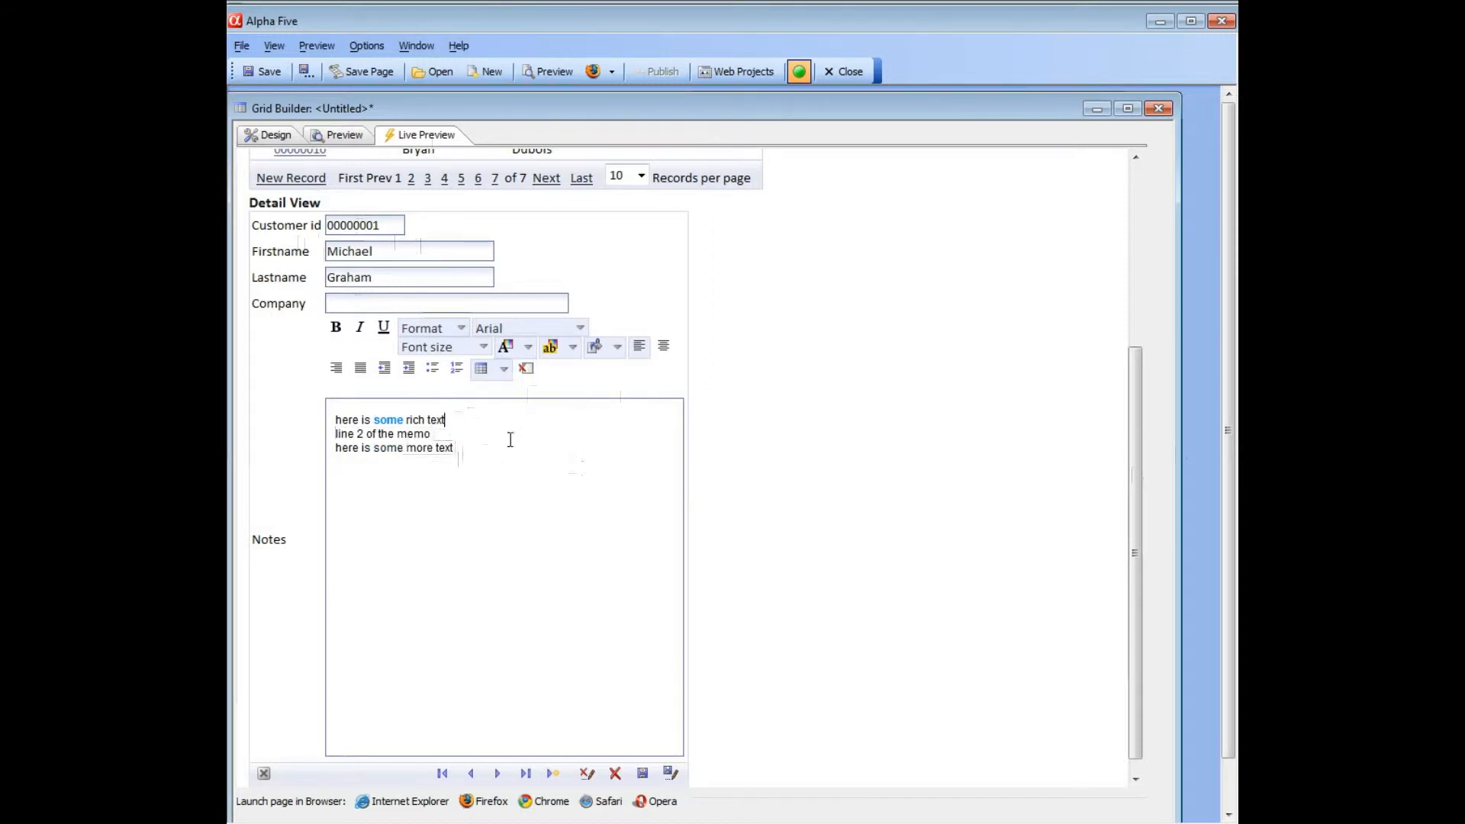
Set the font of the word "memo" in the note's second line to Courier.
double_click(397, 434)
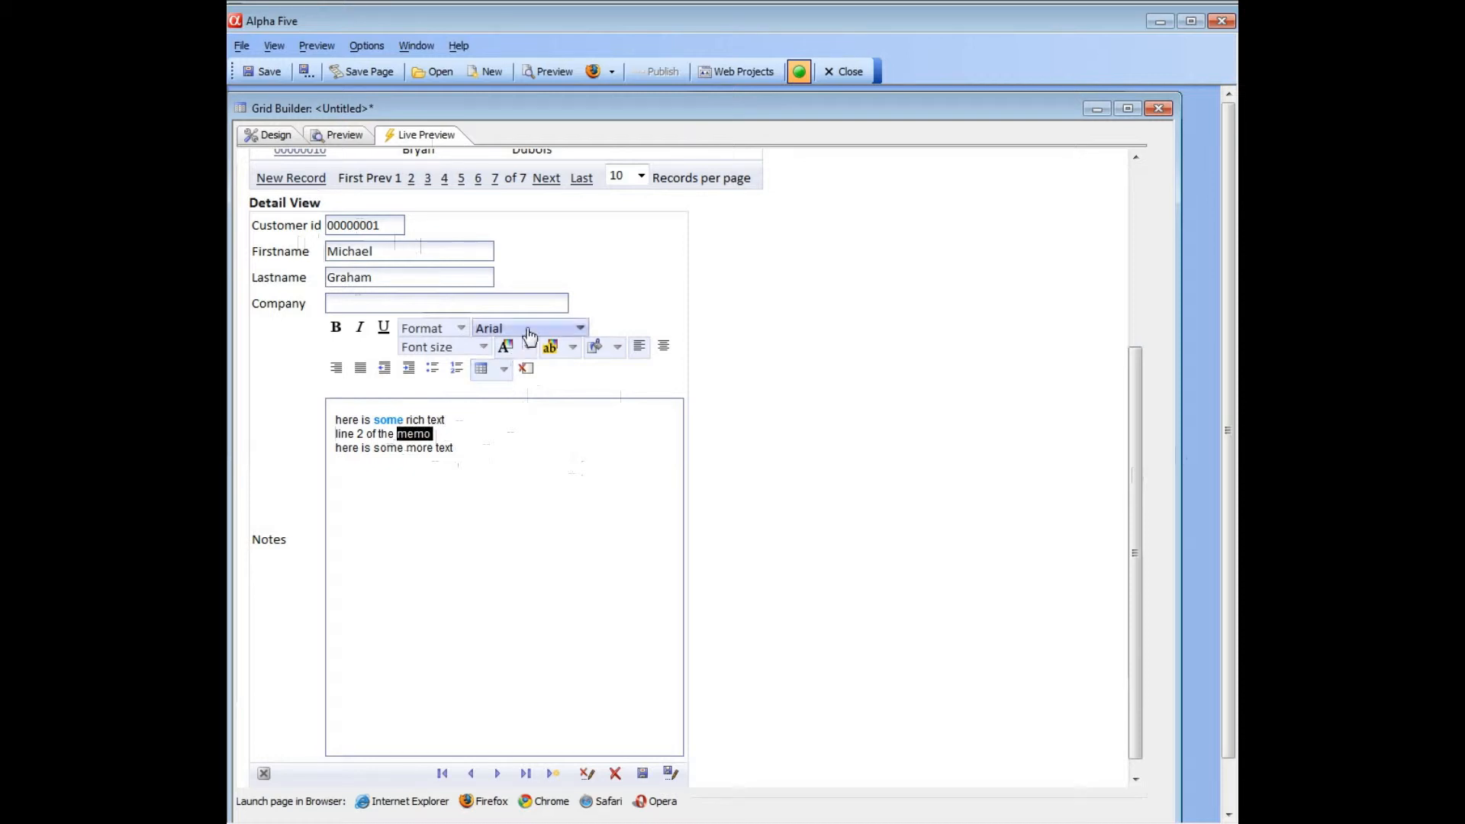
left_click(579, 327)
left_click(503, 417)
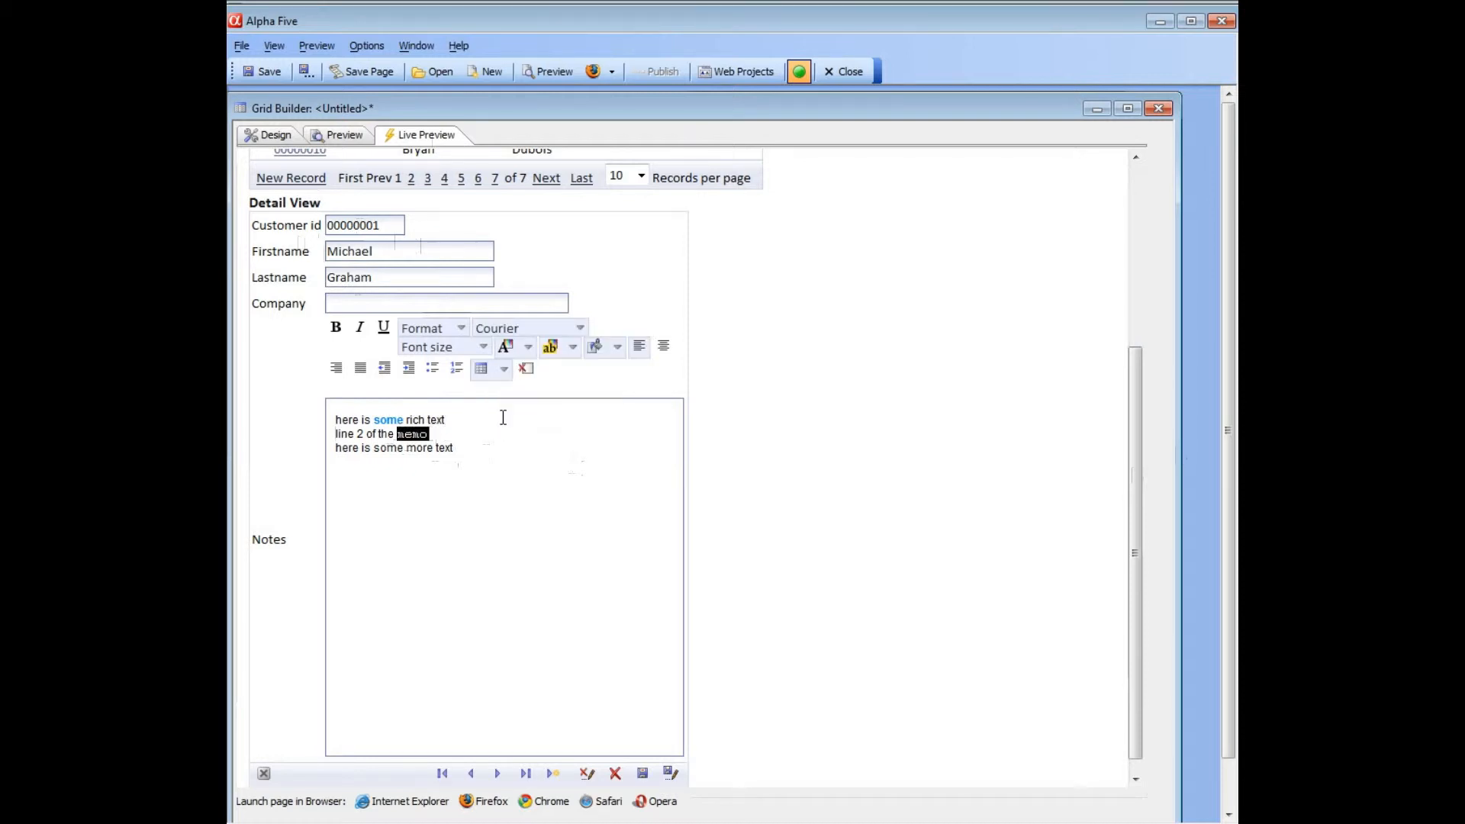
Give the note's third line, "here is some more text", a green background color.
left_click(436, 450)
left_click_drag(336, 448, 445, 445)
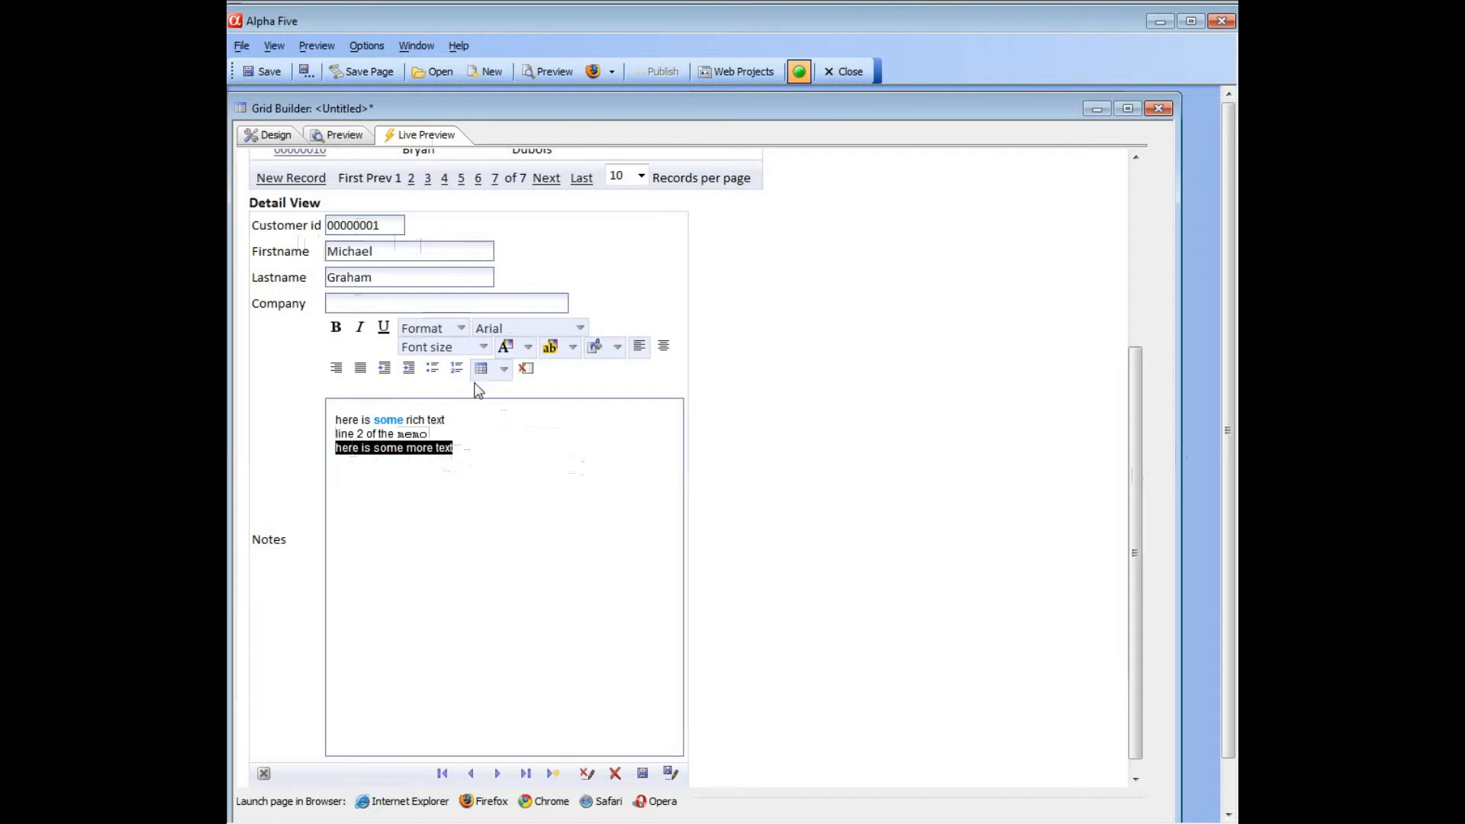
left_click(618, 350)
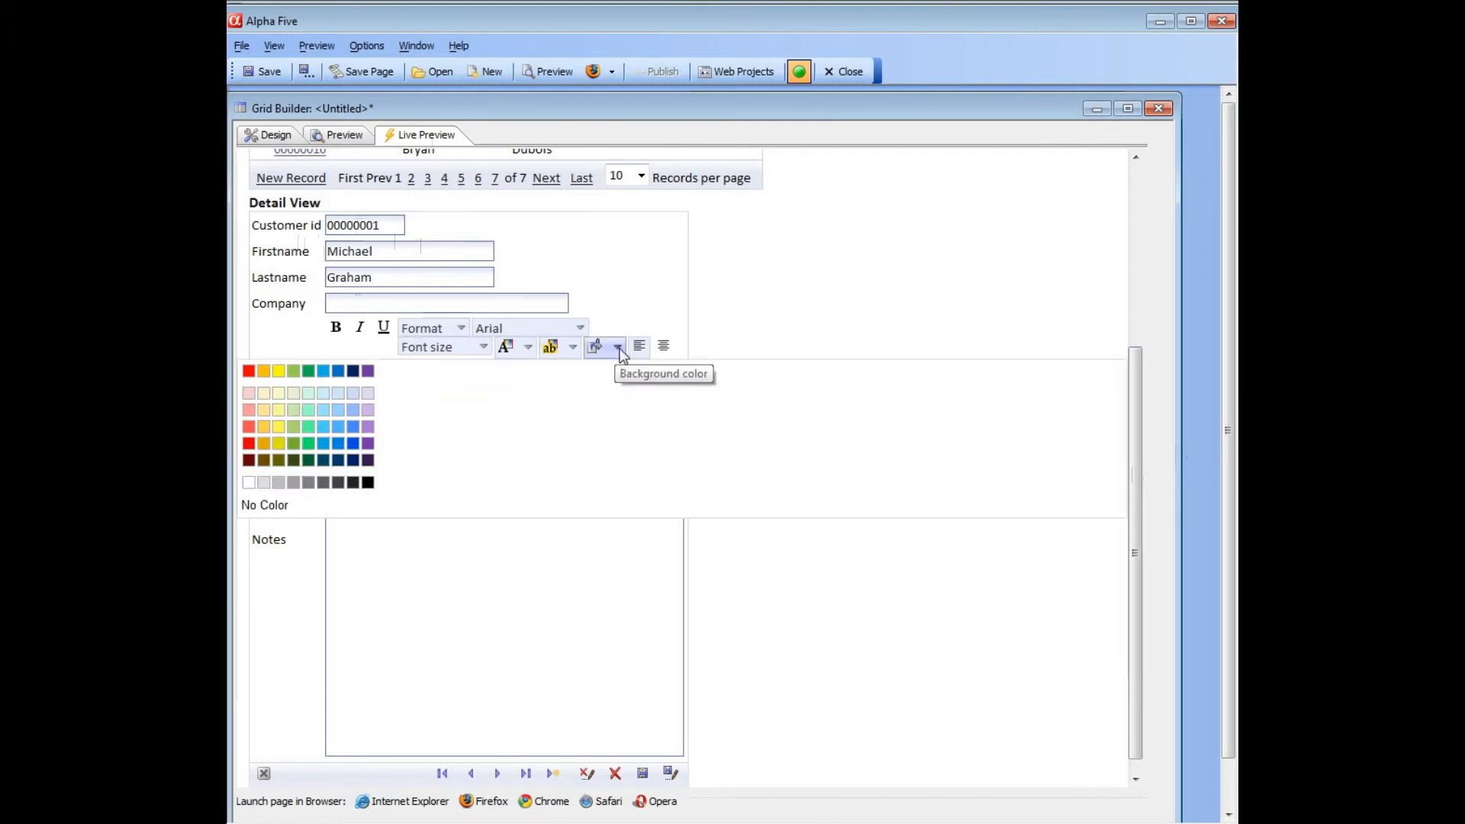
left_click(295, 426)
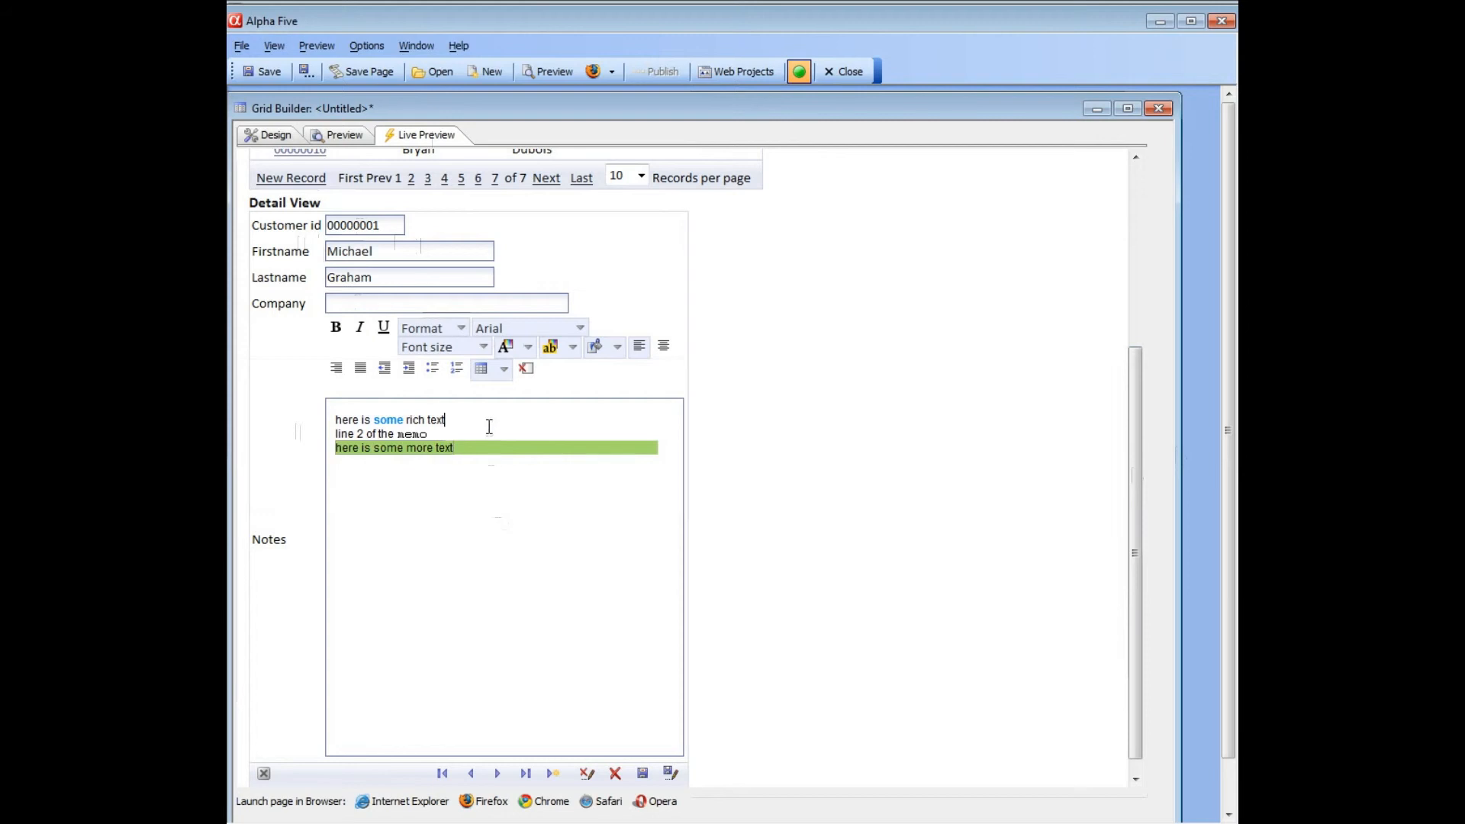
key("Down")
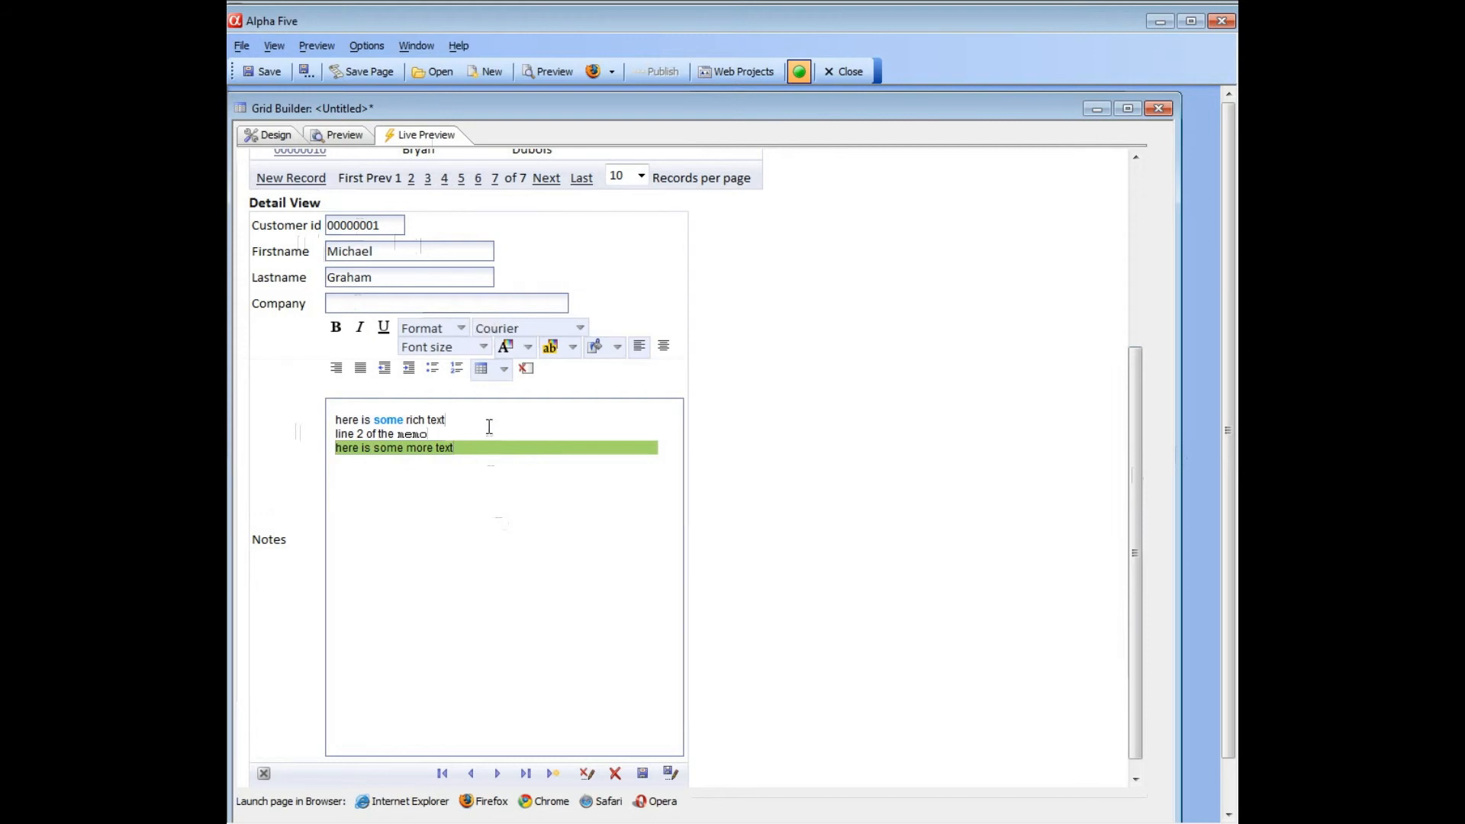